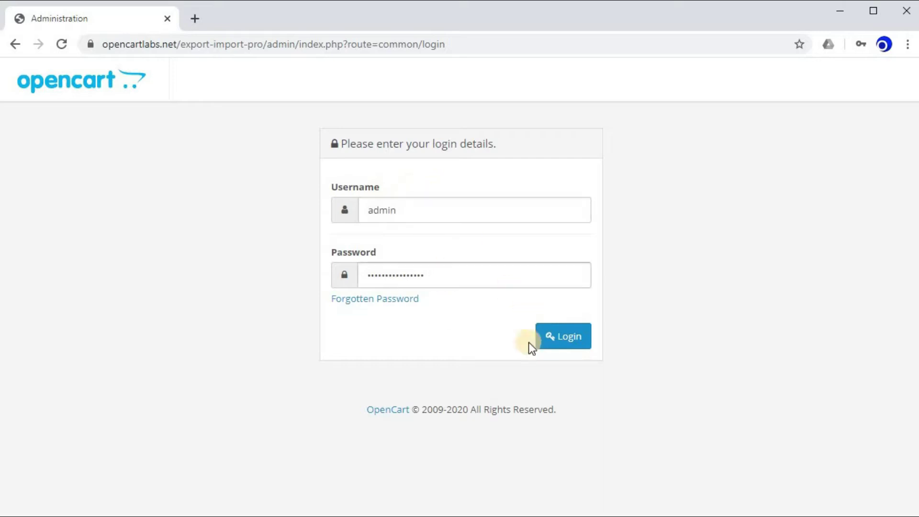
- Sign in to the OpenCart store administration with the admin credentials
click(577, 337)
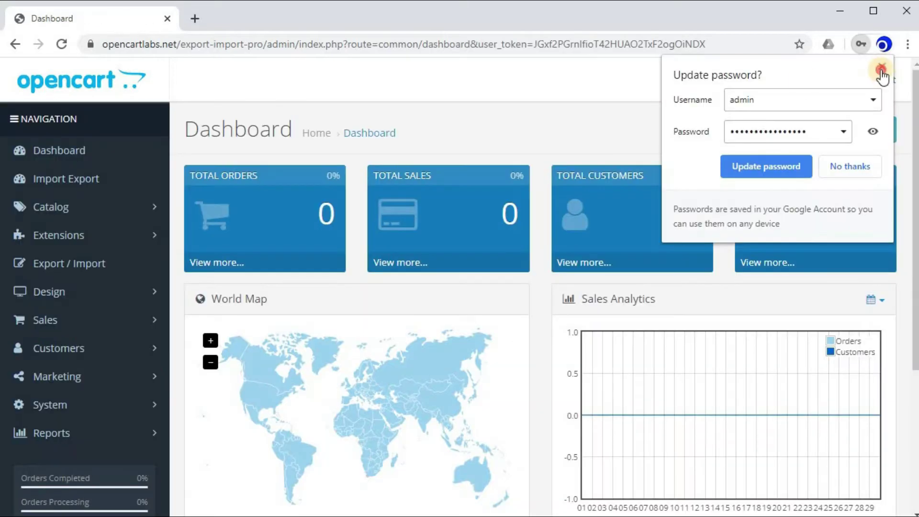
- Go to the Export / Import page and review its Export Products options
click(882, 67)
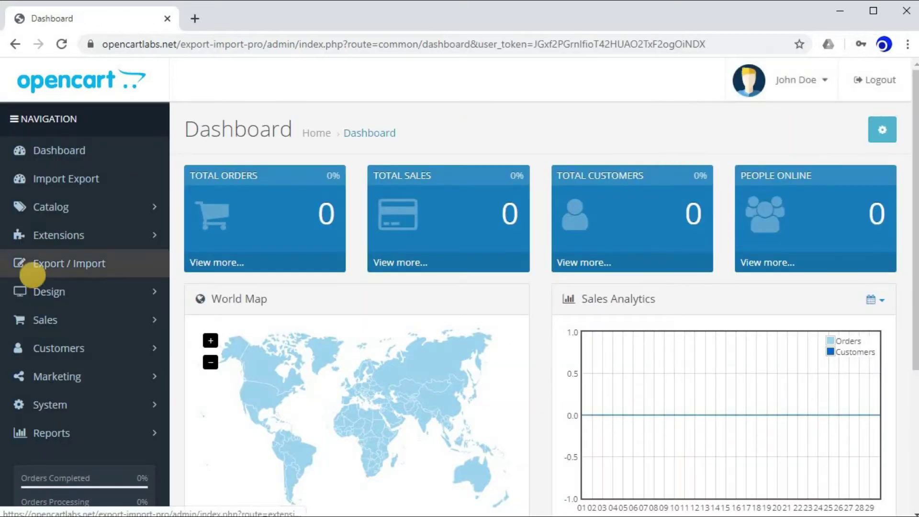
click(69, 277)
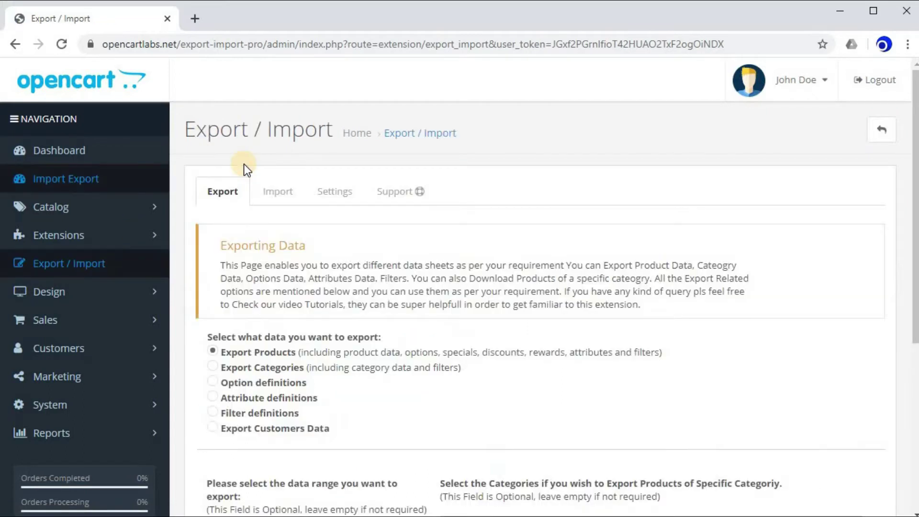
scroll(244, 164, down, 2)
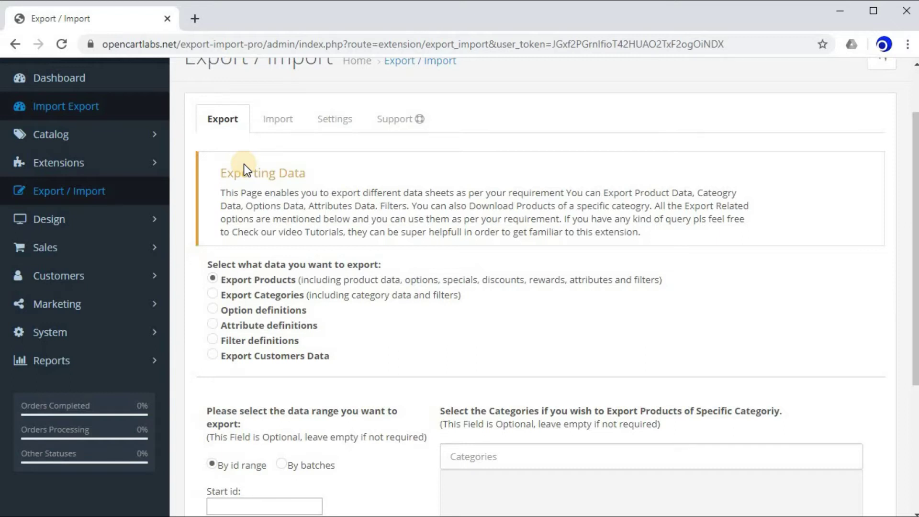
scroll(249, 166, down, 2)
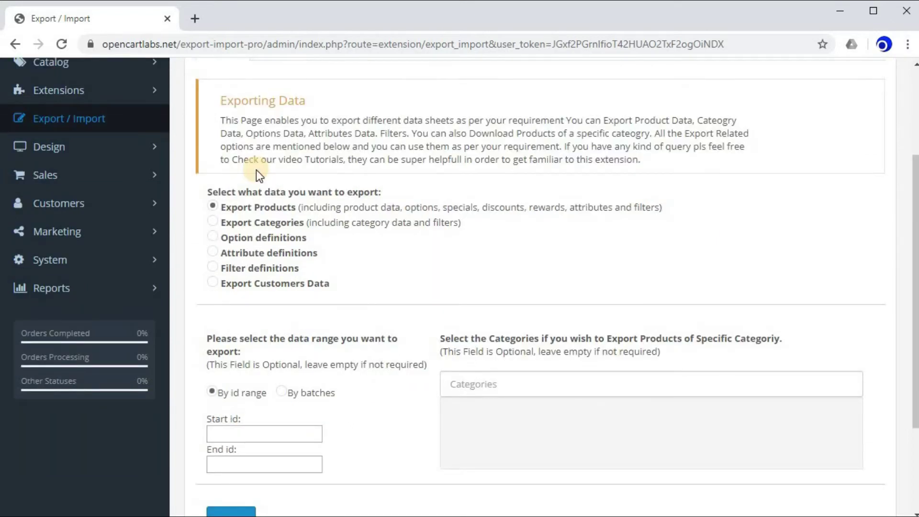
scroll(256, 169, down, 5)
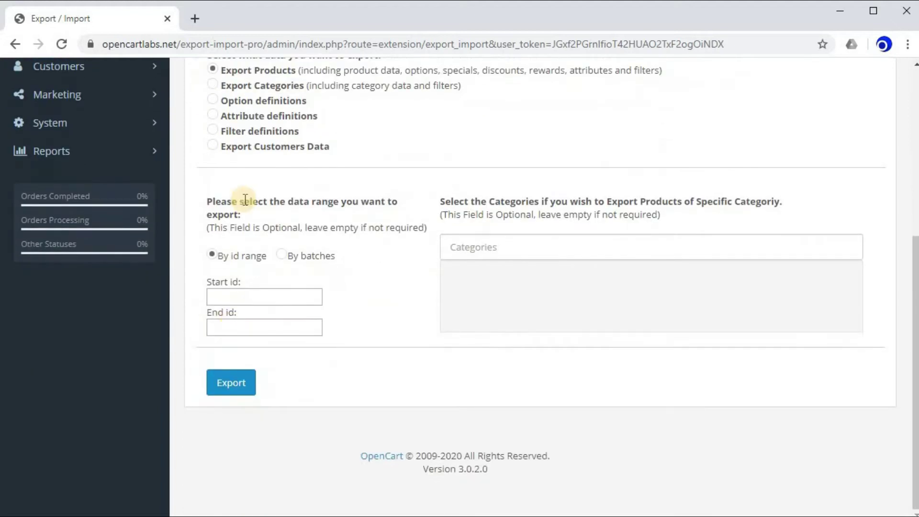
scroll(242, 199, up, 2)
- Export the products and open products-2020-02-05 (2).xlsx in WPS Spreadsheets
click(232, 455)
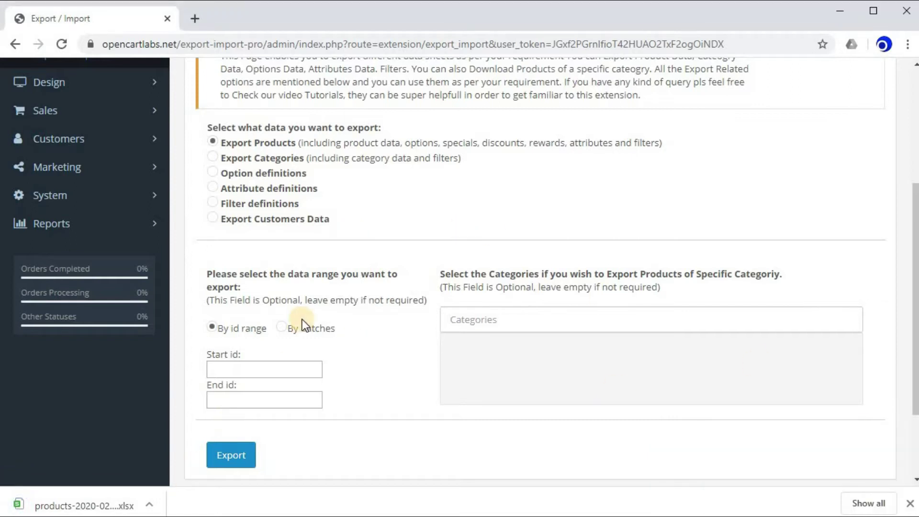
click(123, 489)
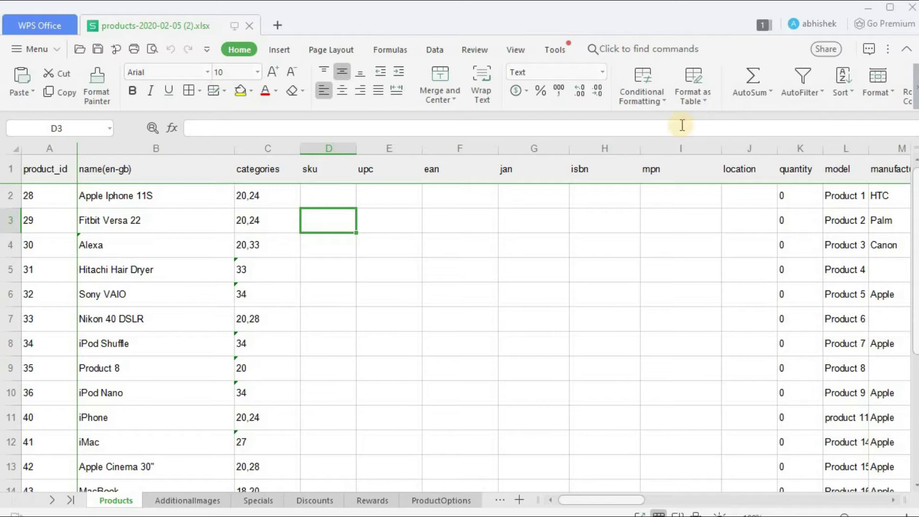
click(868, 8)
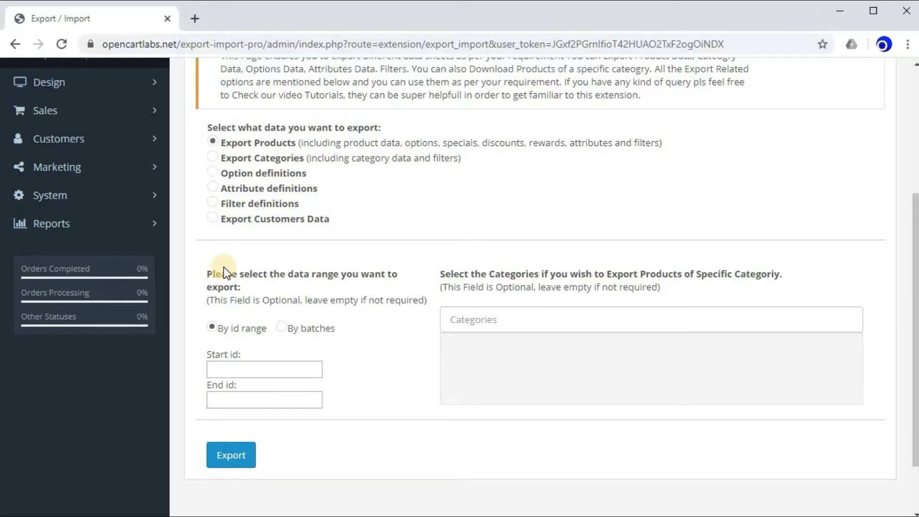
scroll(215, 269, up, 3)
drag(216, 286, 313, 285)
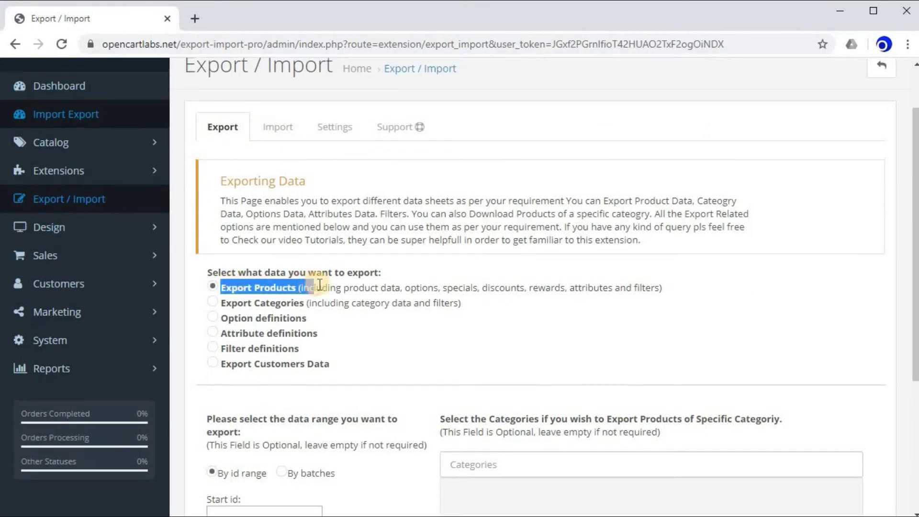
click(311, 286)
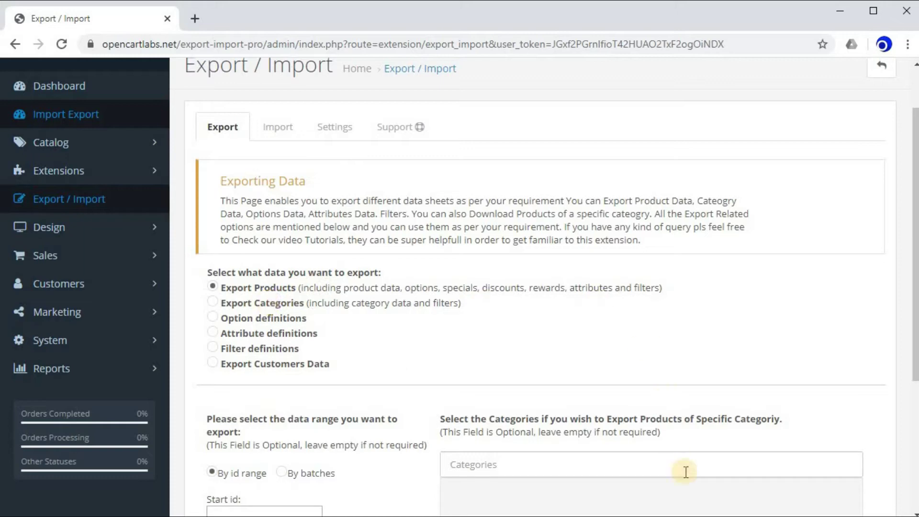
key(alt+Tab)
click(273, 295)
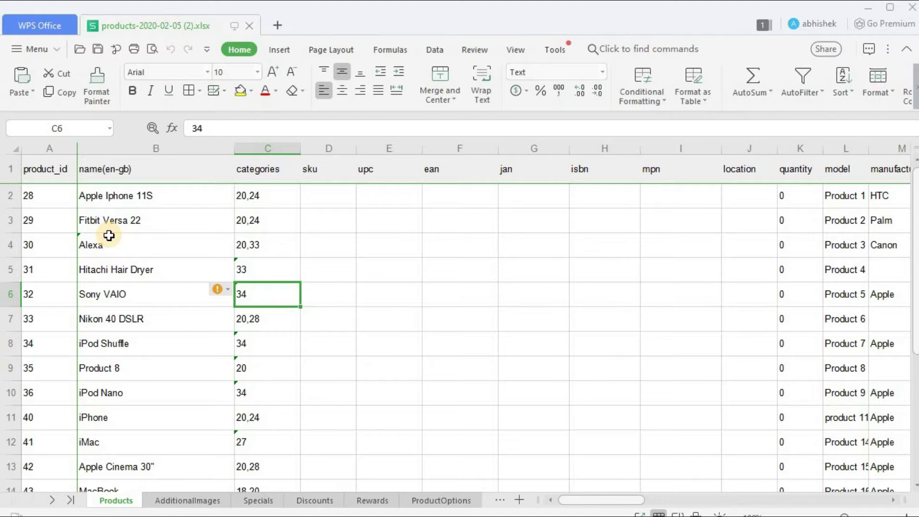
- Look through the AdditionalImages, Specials and Rewards sheets, then return to Products
click(184, 500)
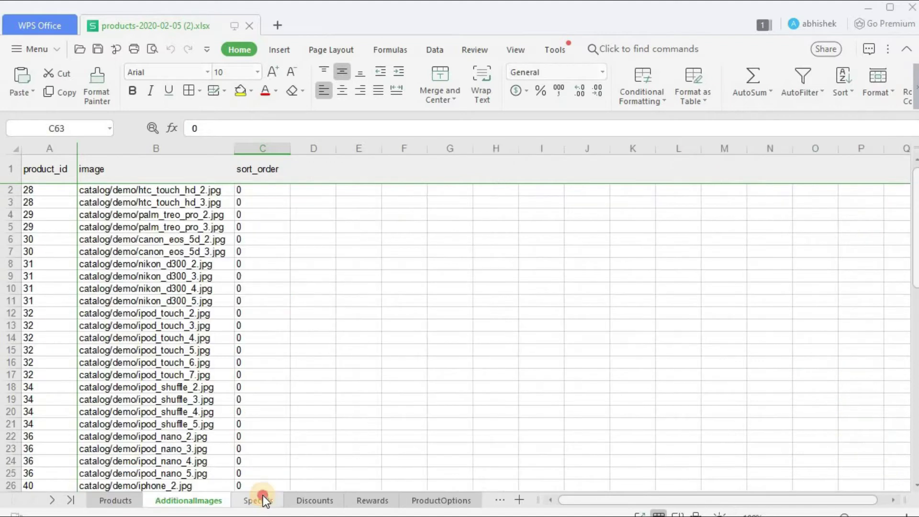
click(258, 500)
click(366, 501)
click(115, 500)
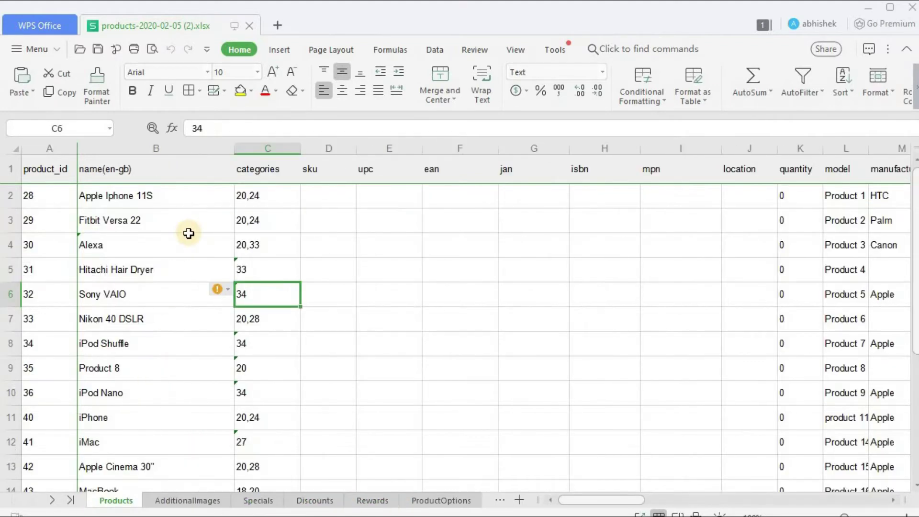
- Inspect the first product's id 28, name Apple Iphone 11S and categories 20,24
click(104, 226)
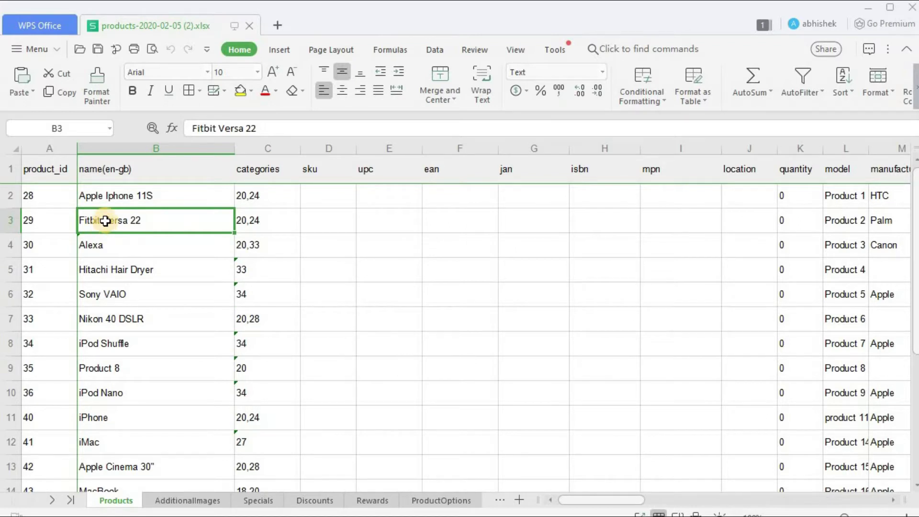
key(Up)
key(Left)
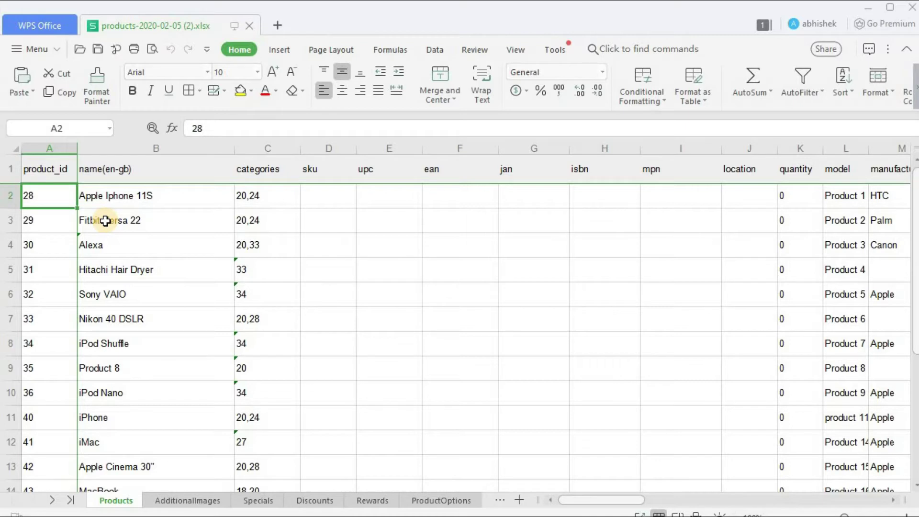
key(Right)
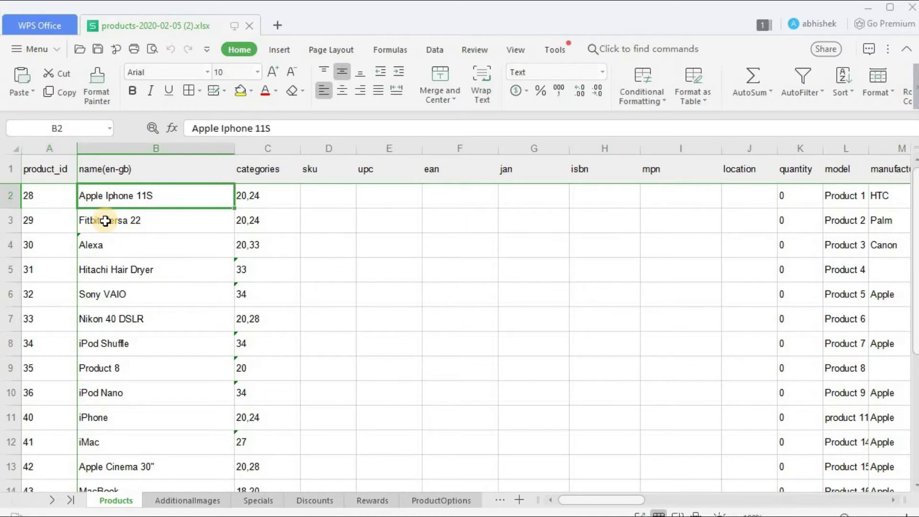
key(Right)
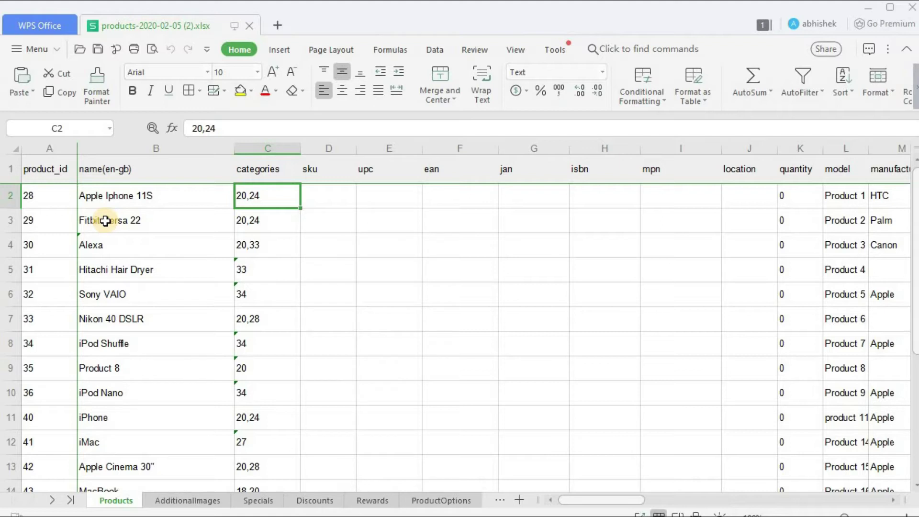
- On the Export / Import page, switch to Export Categories and back to Export Products
click(869, 7)
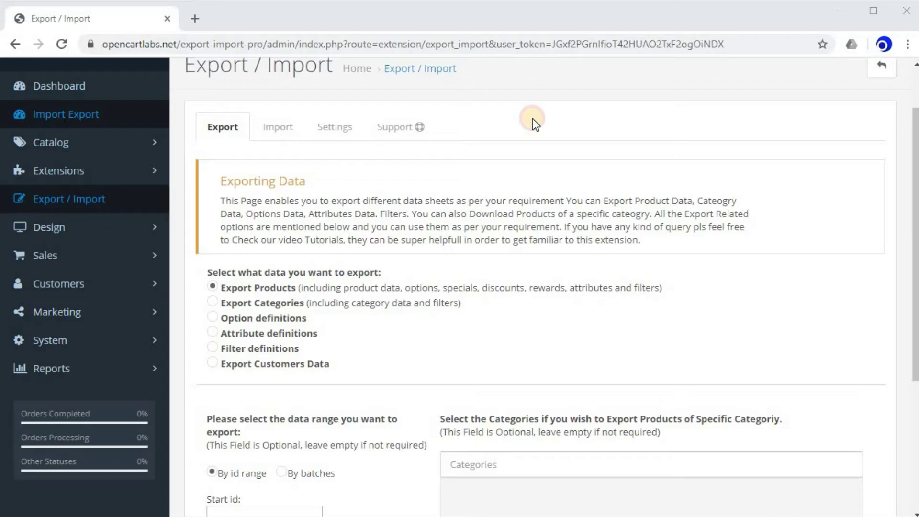
click(212, 302)
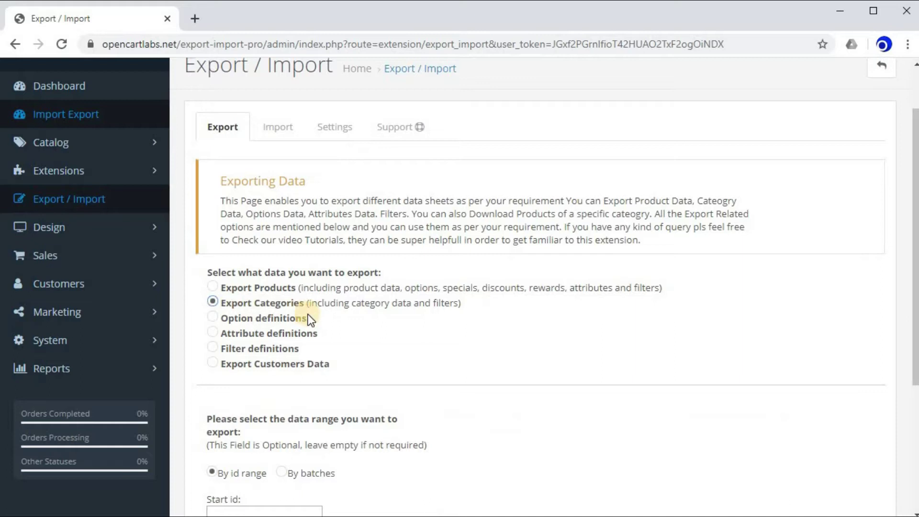
click(212, 286)
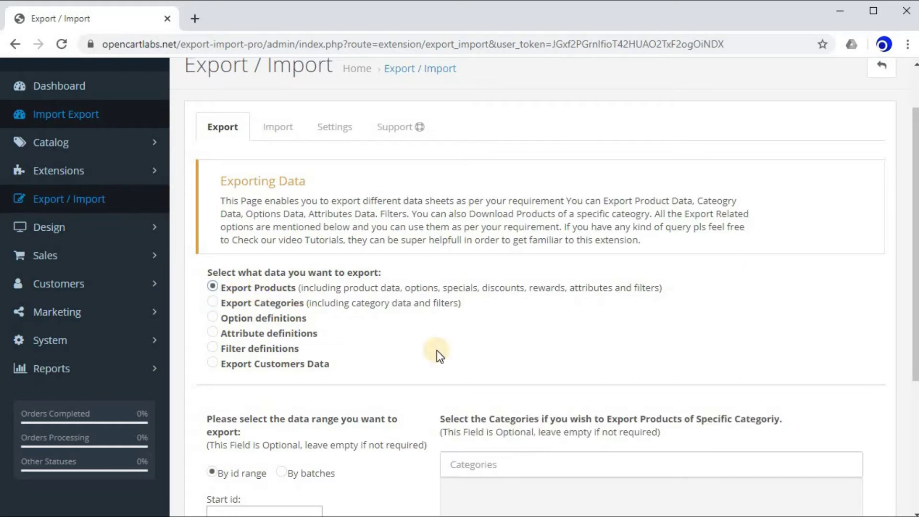
click(607, 515)
click(333, 202)
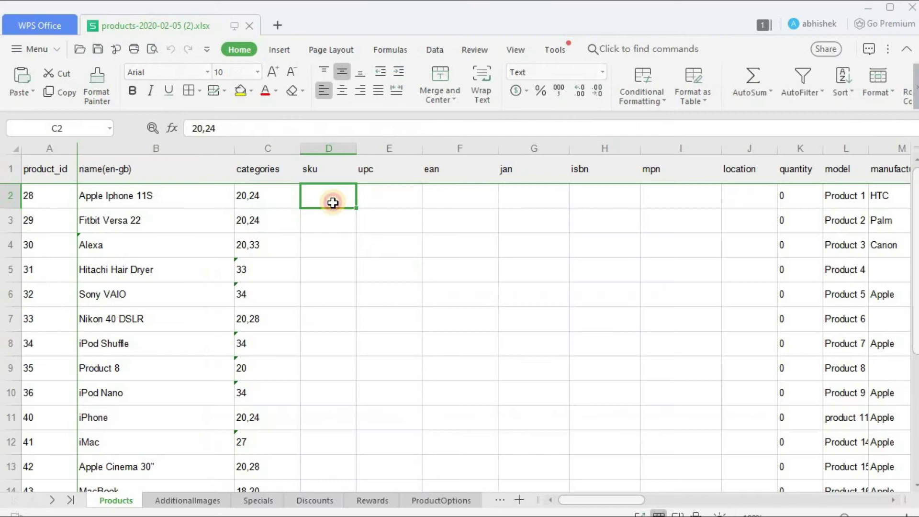
key(Up)
key(Down)
key(Right)
key(Right)
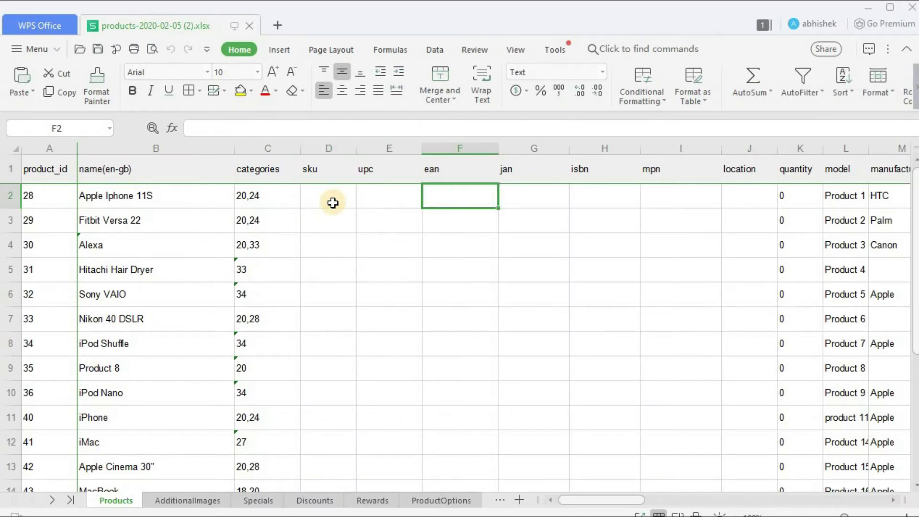
key(Right)
key(Right)
key(Right)
key(Right)
key(Right)
key(Right)
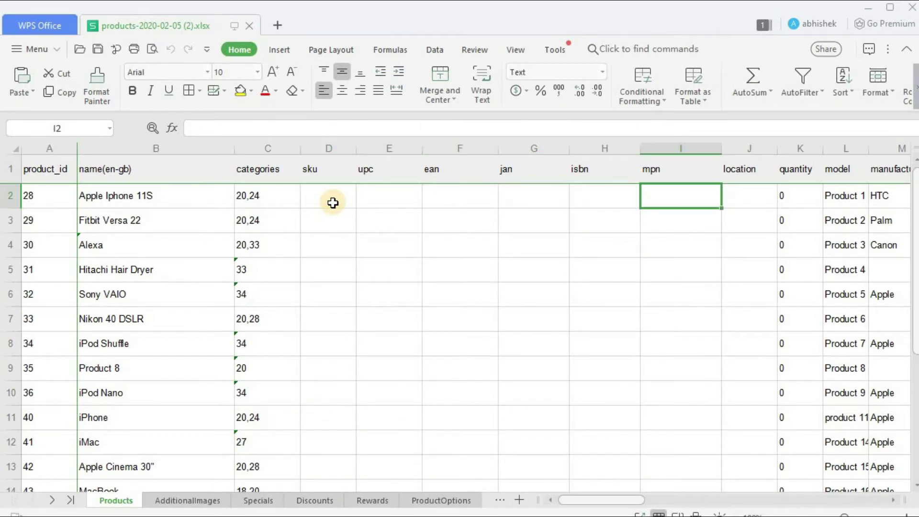
key(Right)
key(Right)
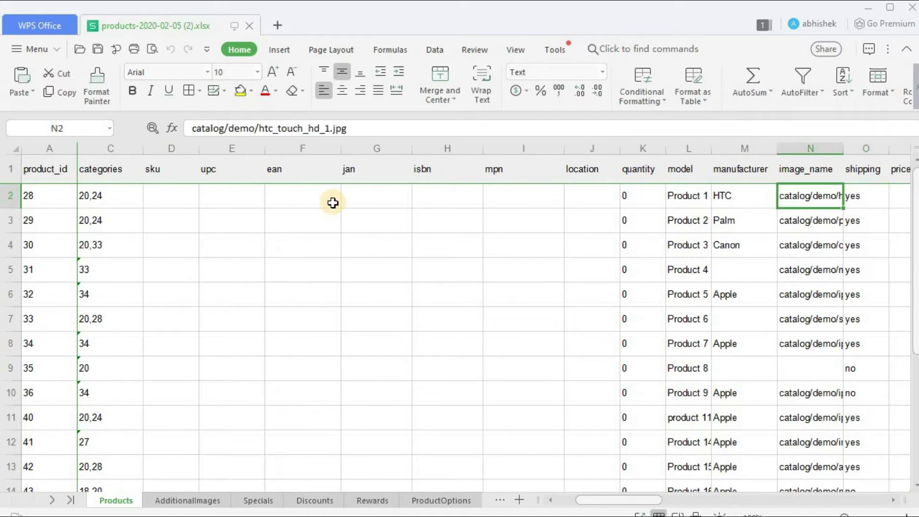
key(Left)
key(Left)
key(Left)
key(Right)
key(Right)
key(Left)
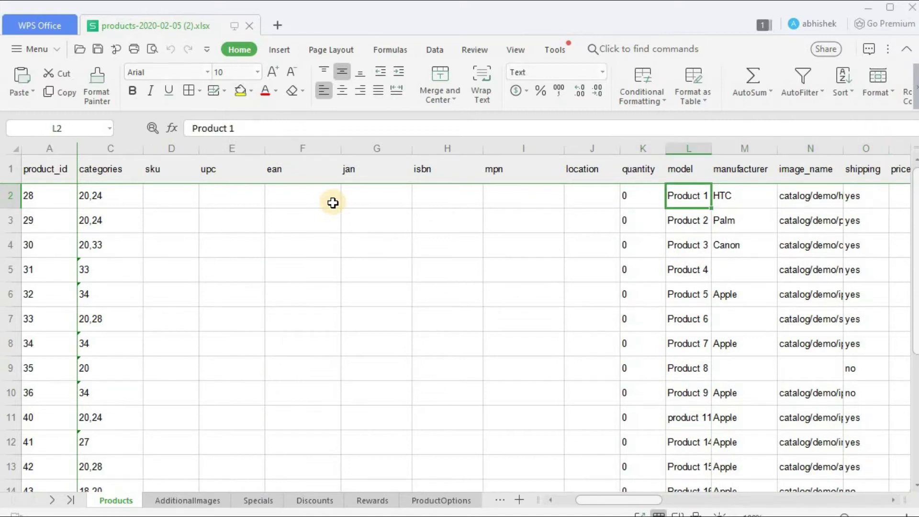
drag(603, 498, 647, 496)
click(360, 225)
click(353, 196)
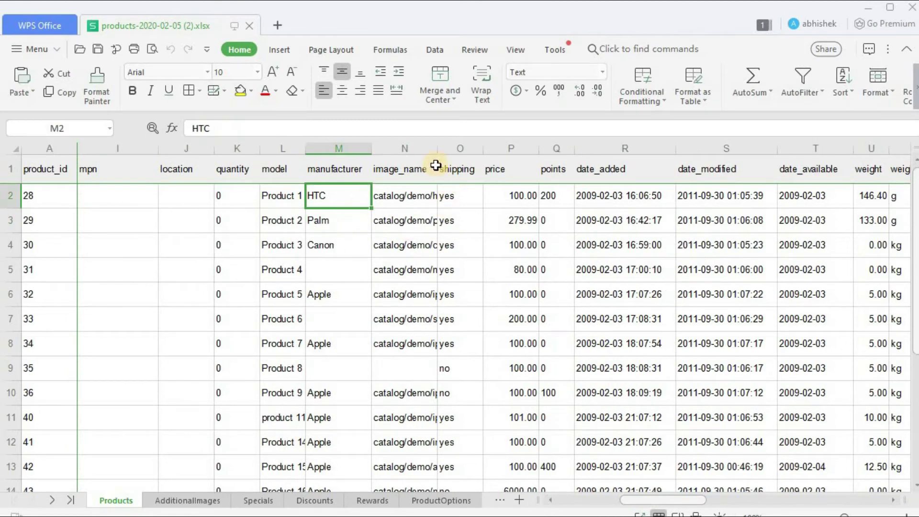
double_click(436, 149)
click(409, 192)
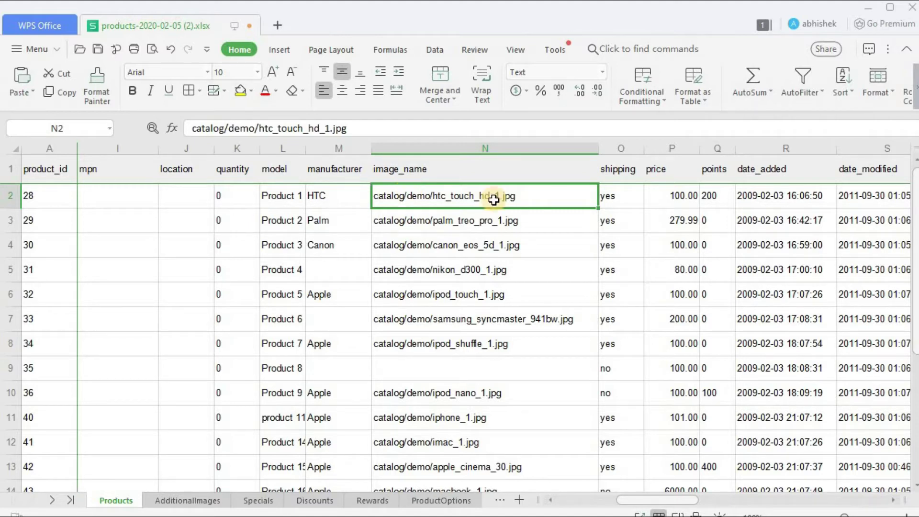
click(612, 201)
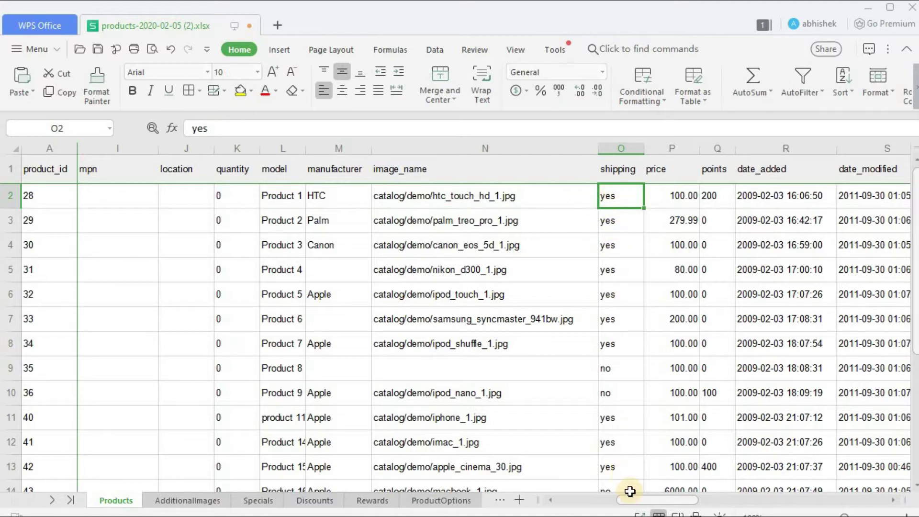
drag(639, 500, 663, 499)
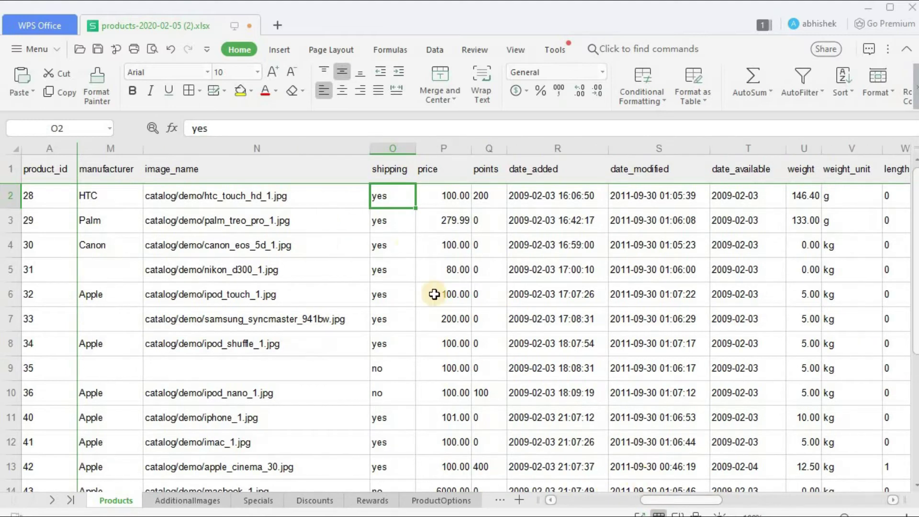
click(433, 219)
click(484, 195)
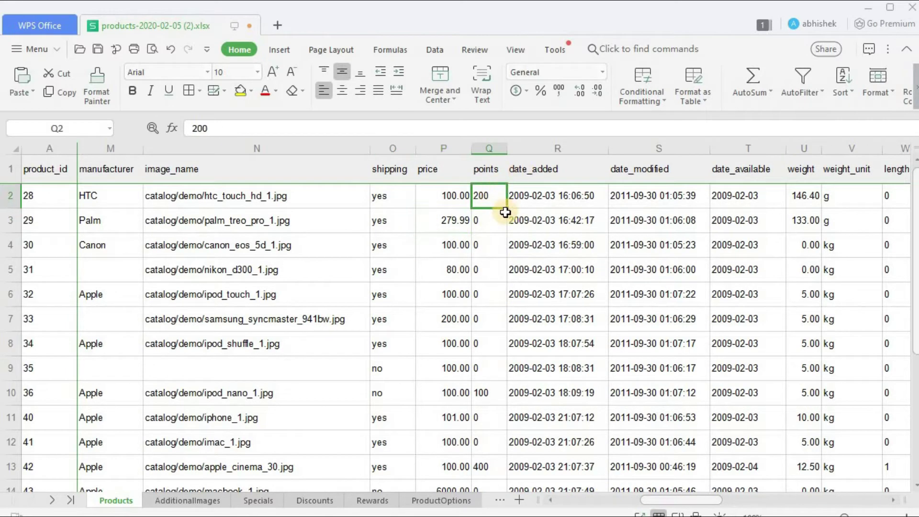
click(585, 223)
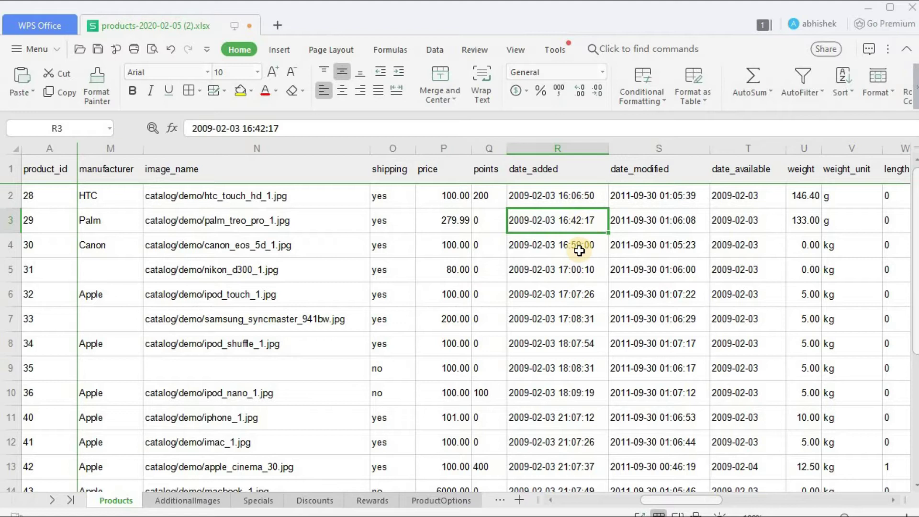
click(680, 221)
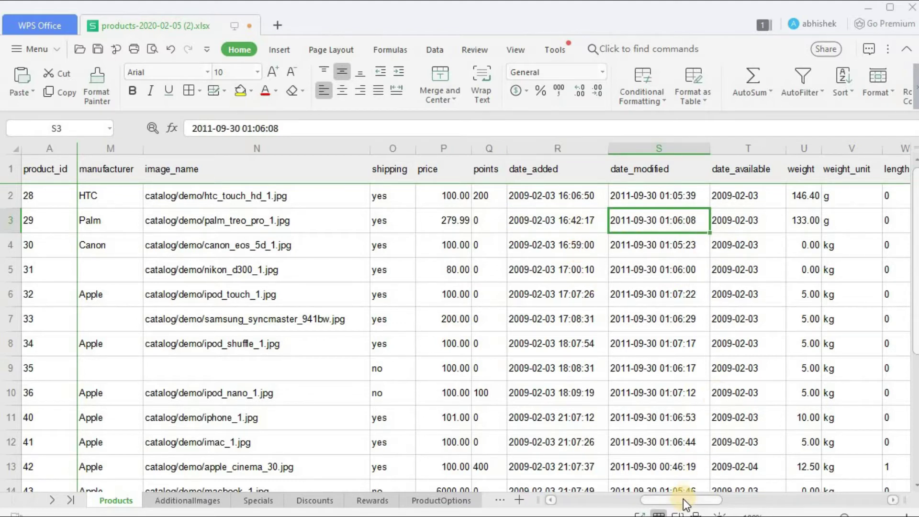
drag(683, 499, 705, 497)
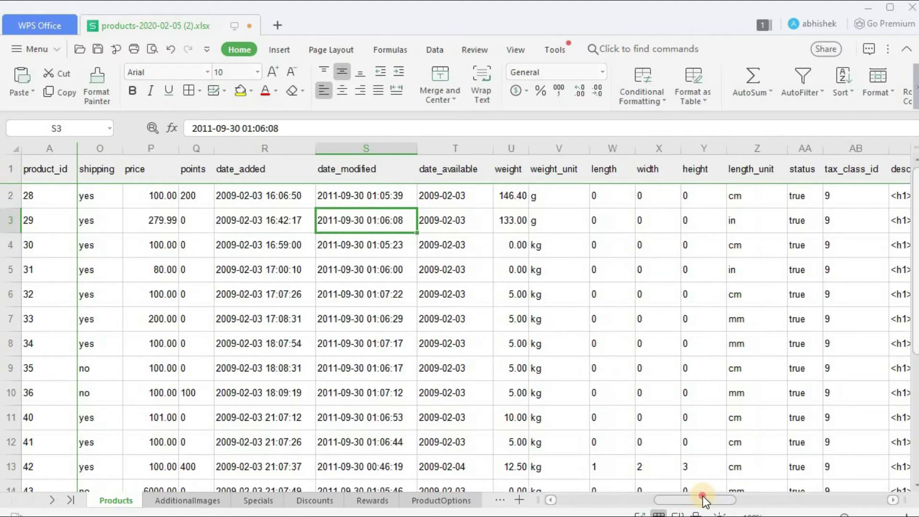
click(469, 200)
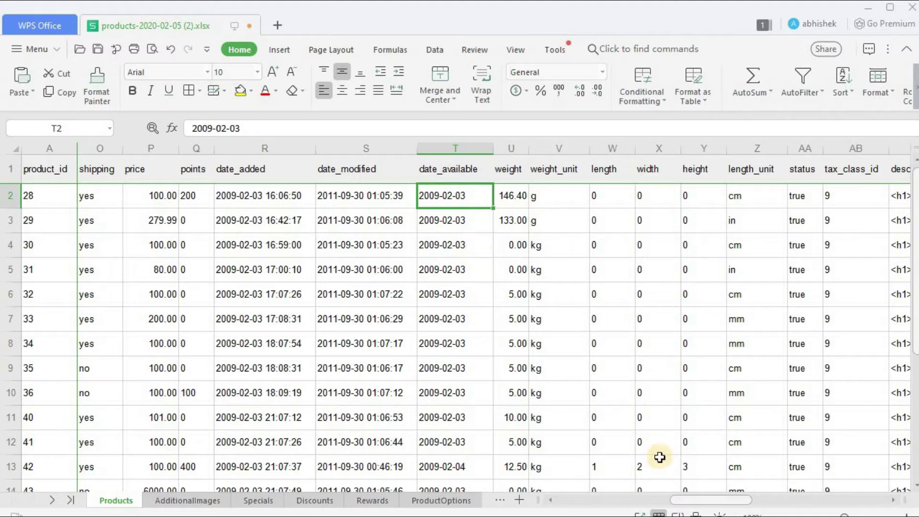
drag(730, 498, 560, 485)
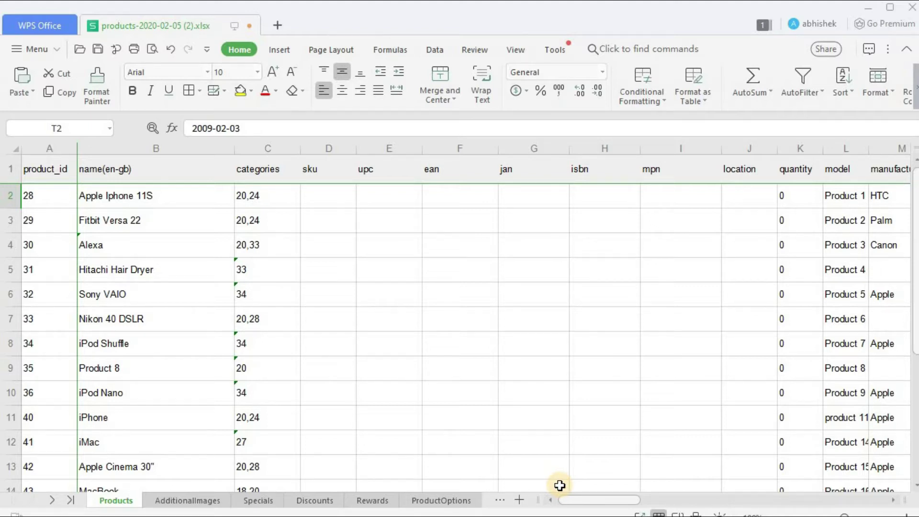
- Inspect product 28's image paths and sort orders on AdditionalImages, then view Specials
click(181, 504)
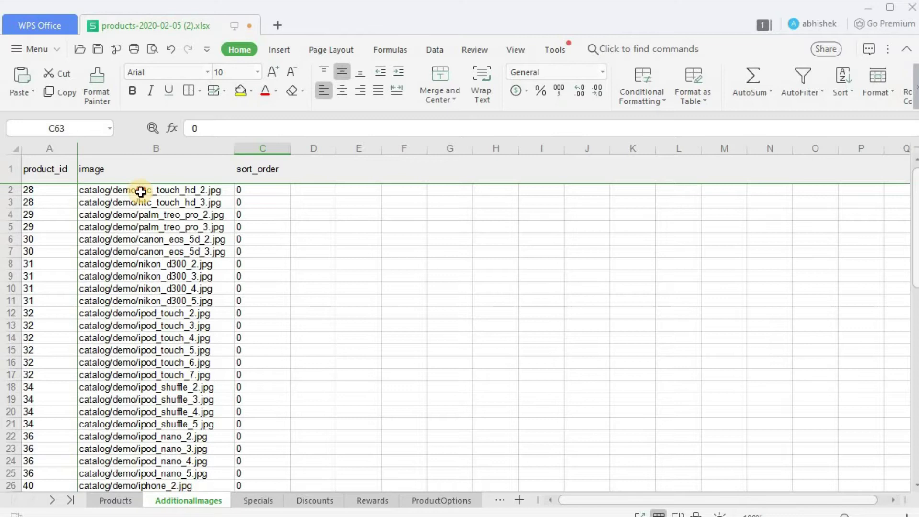
drag(141, 192, 144, 242)
click(325, 246)
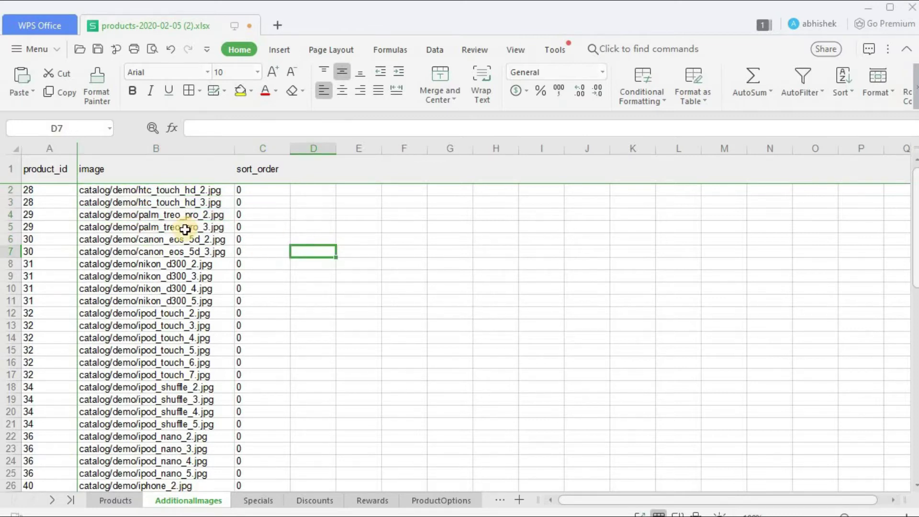
drag(36, 190, 43, 205)
drag(160, 189, 161, 219)
drag(267, 339, 268, 349)
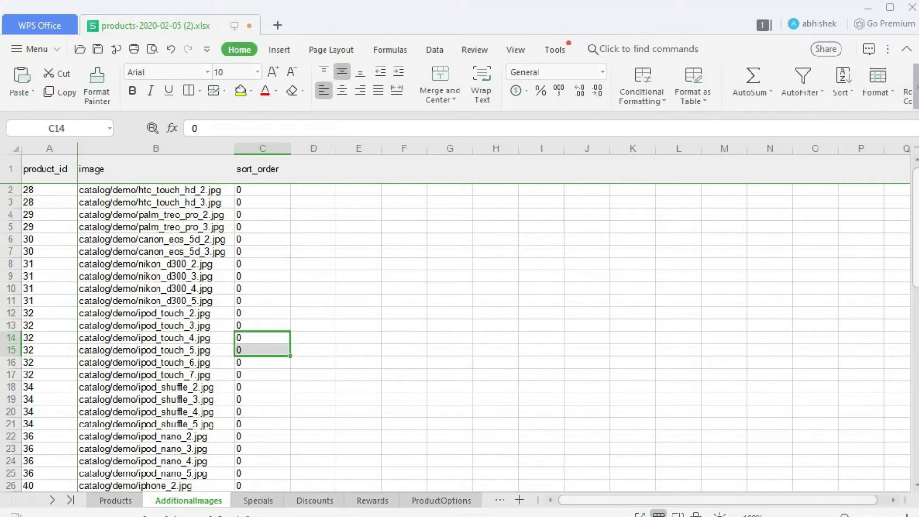
click(268, 500)
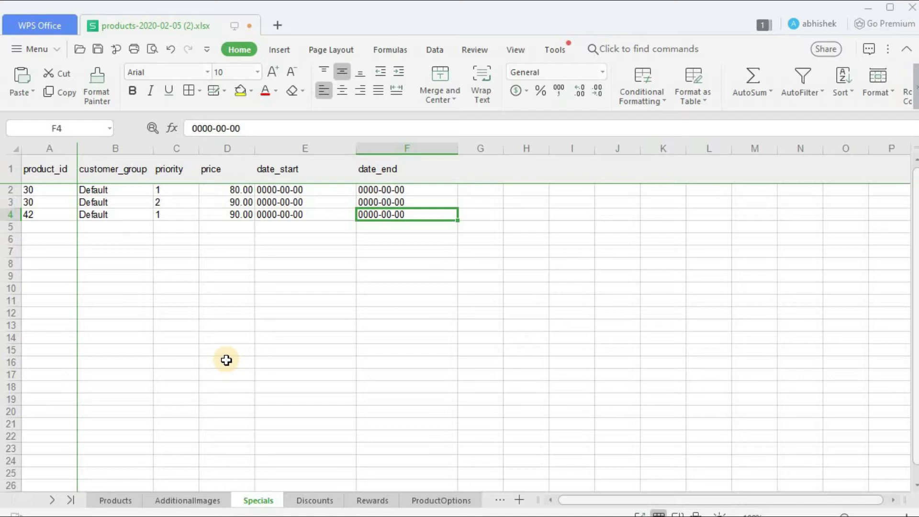
- Check the start and end dates of the specials on the Specials sheet
drag(281, 191, 378, 216)
click(390, 237)
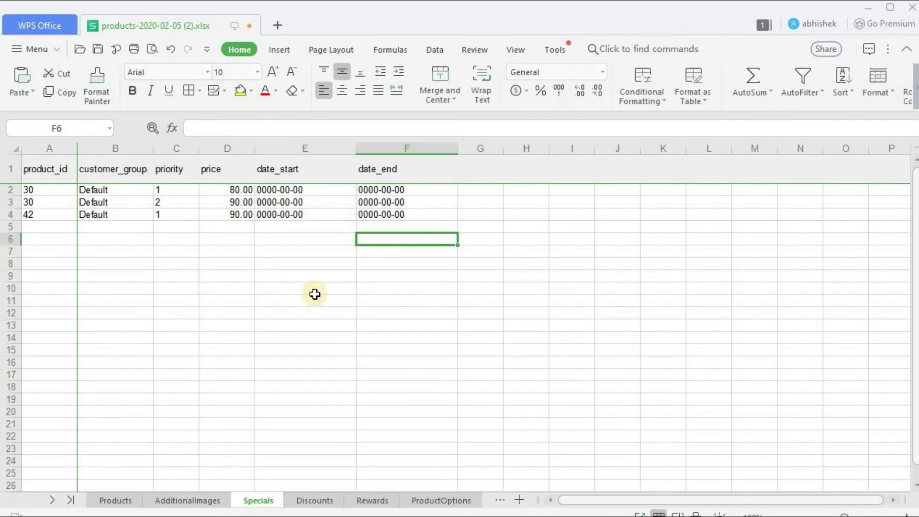
click(297, 301)
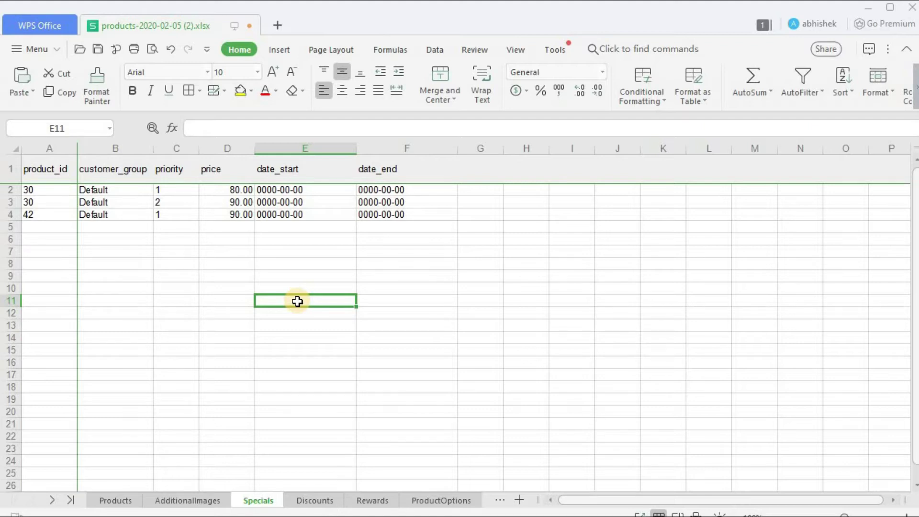
click(329, 193)
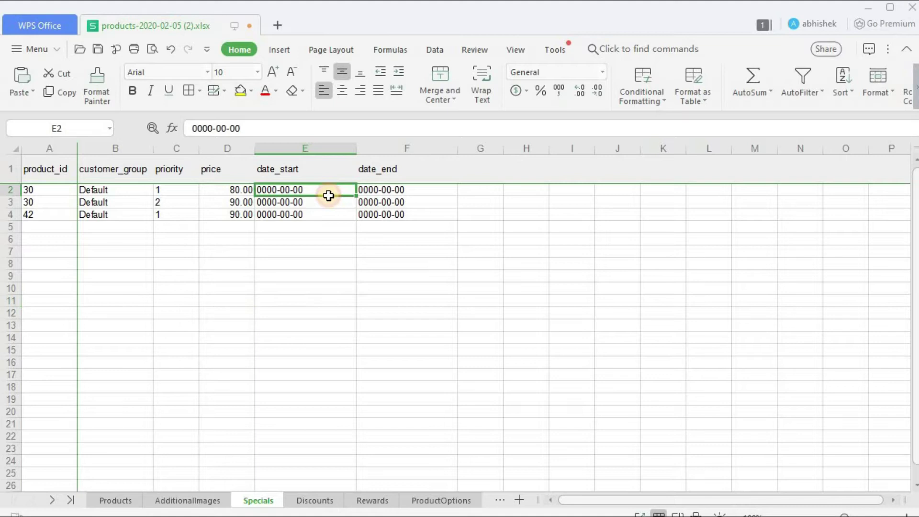
click(325, 215)
- Review the Discounts, Rewards and ProductOptions sheets, including option ids and required flags
click(315, 500)
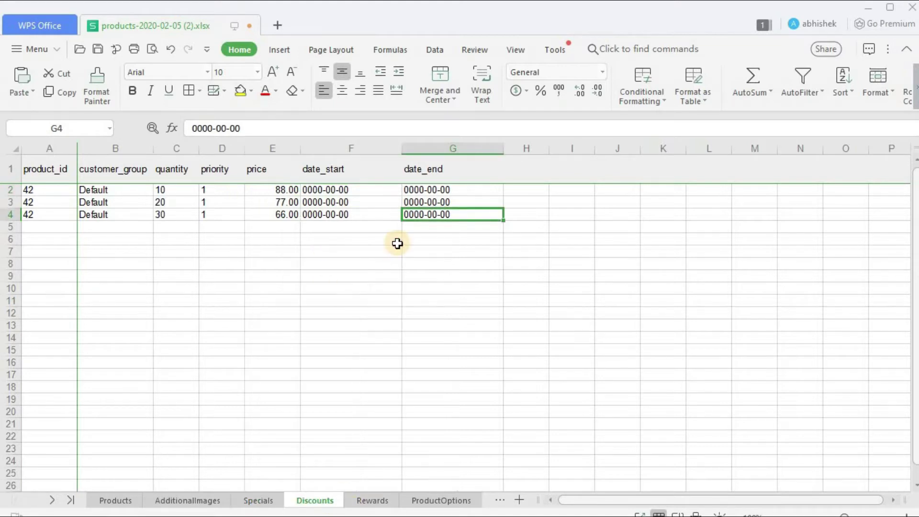
click(396, 242)
click(373, 500)
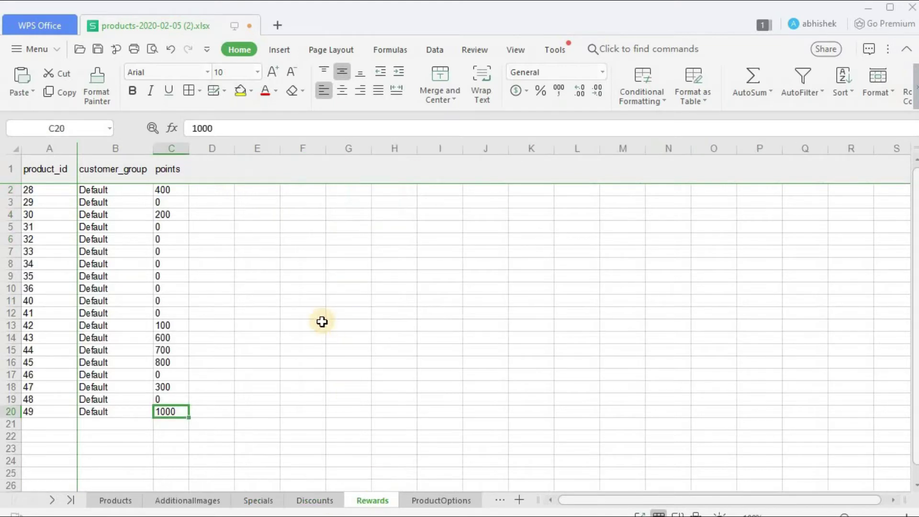
click(434, 501)
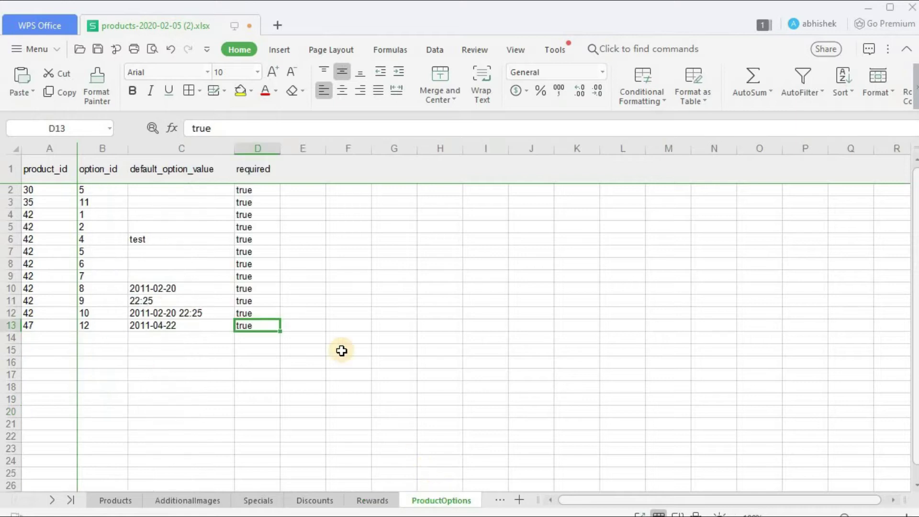
click(307, 314)
drag(103, 190, 261, 326)
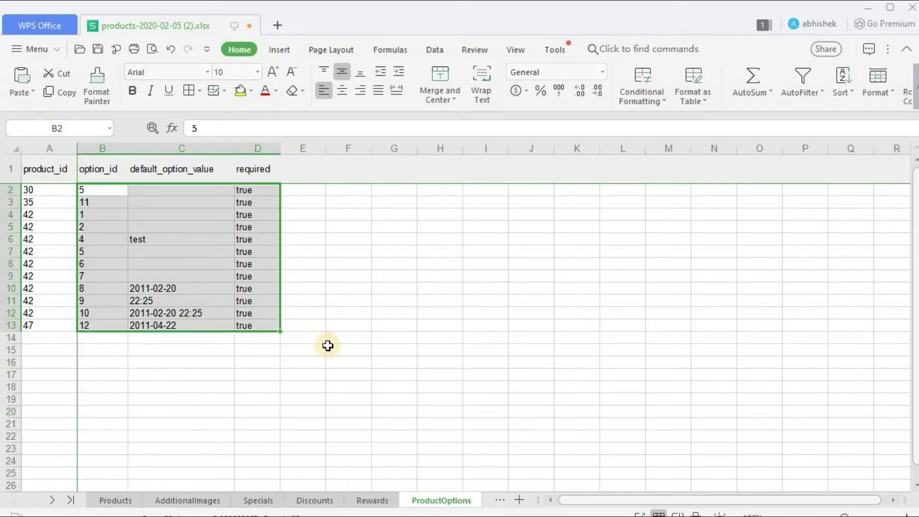
click(348, 350)
- Open the ProductOptionValues, ProductAttributes and empty ProductFilters sheets from the sheet list
click(496, 499)
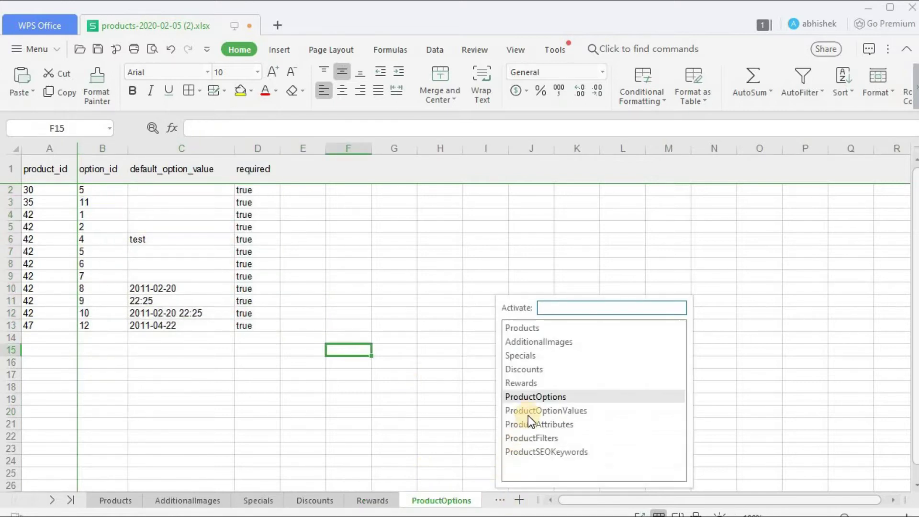
click(529, 412)
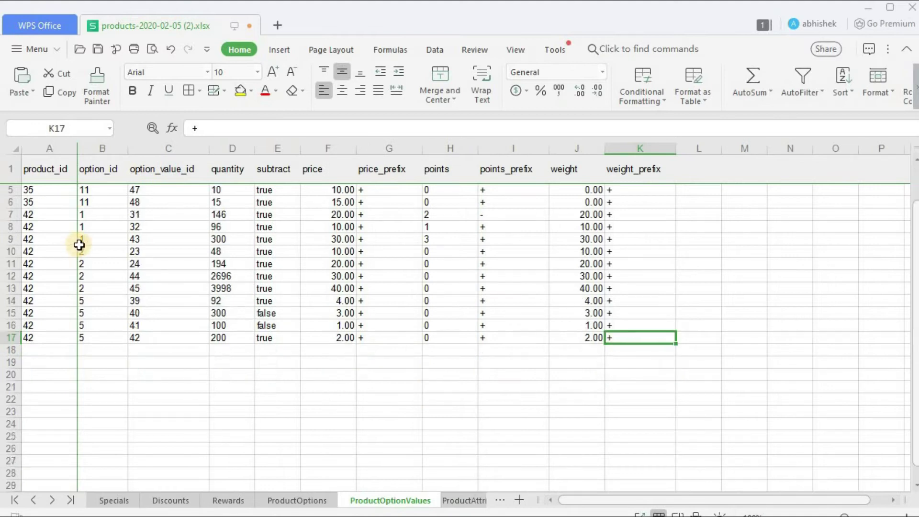
click(500, 500)
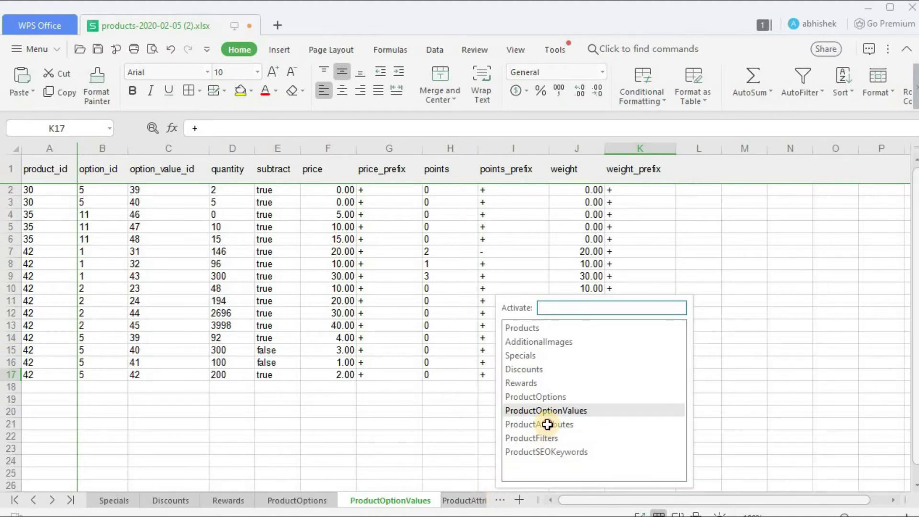
click(547, 424)
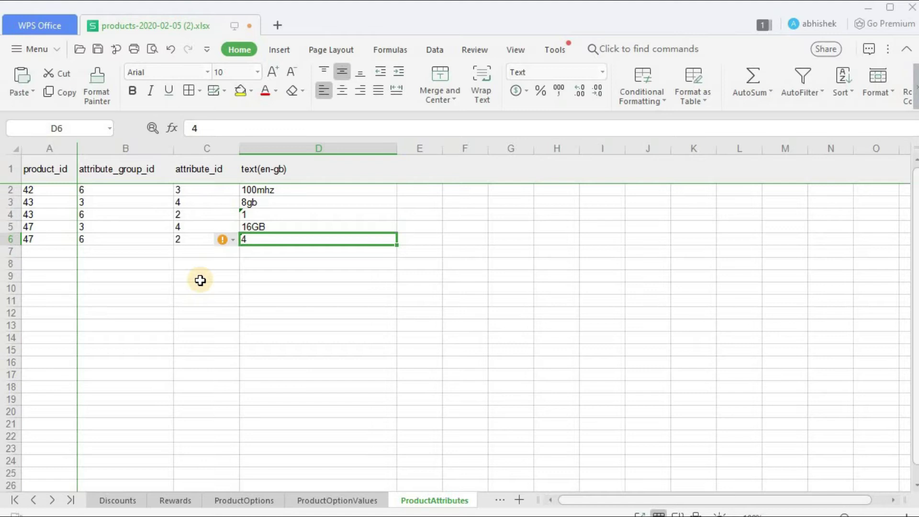
click(498, 500)
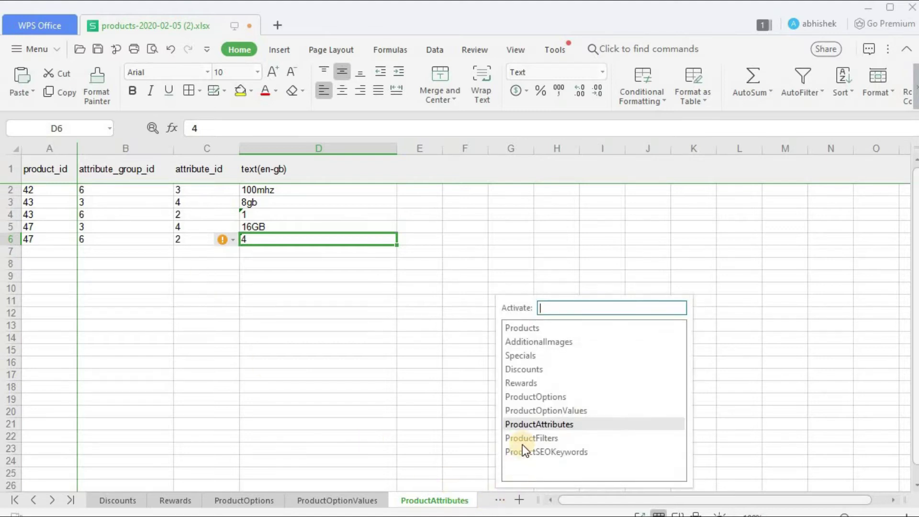
click(526, 438)
click(170, 312)
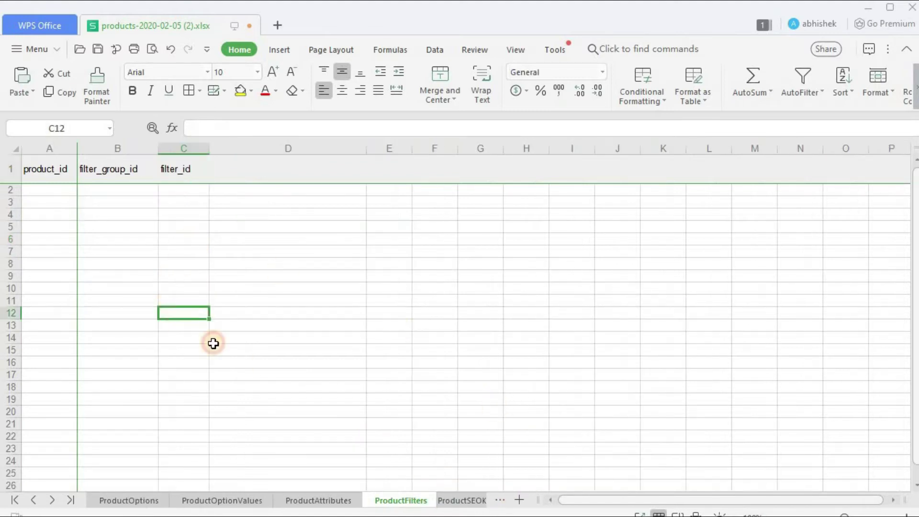
- Switch to the ProductSEOKeywords sheet and check product 31's keyword
click(499, 500)
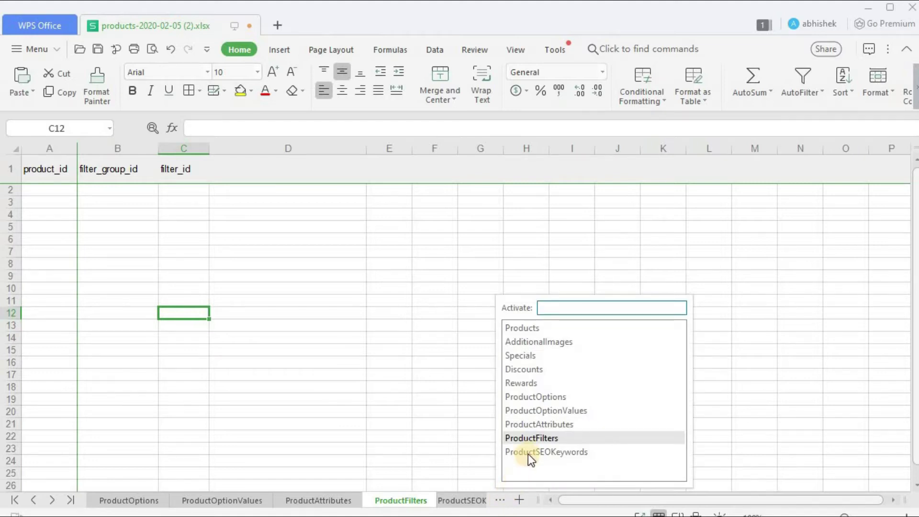
click(319, 360)
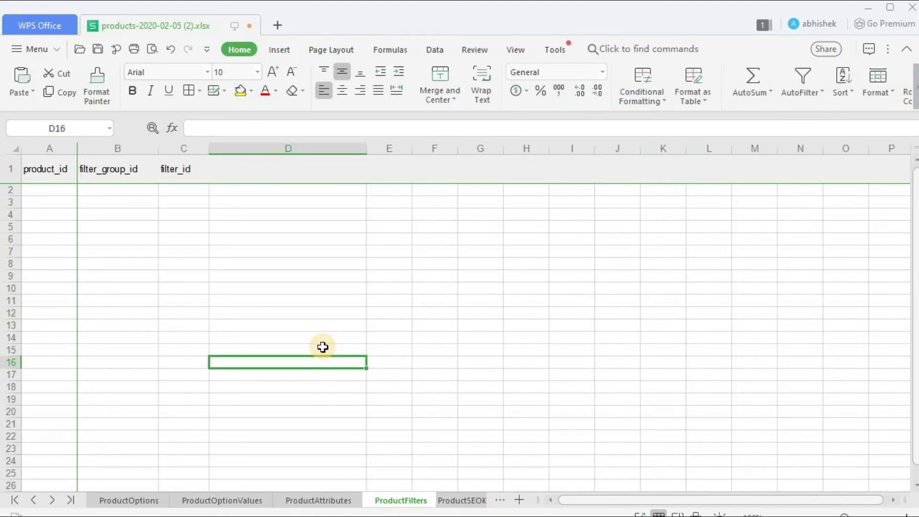
click(500, 500)
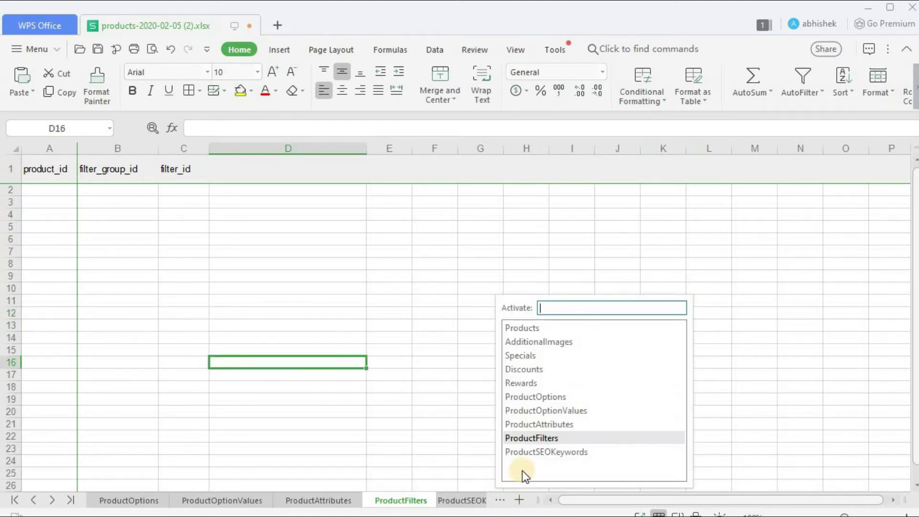
click(528, 452)
click(234, 265)
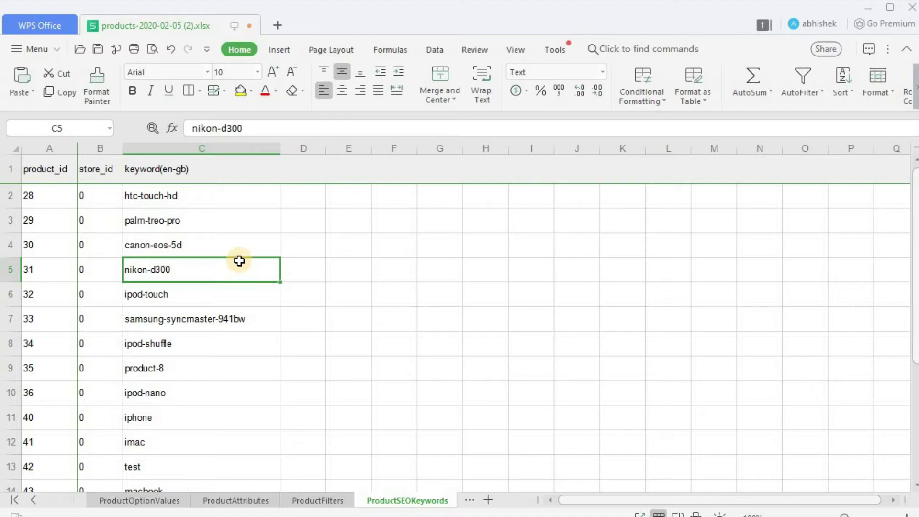
- Activate the Products sheet from the sheet list
click(469, 500)
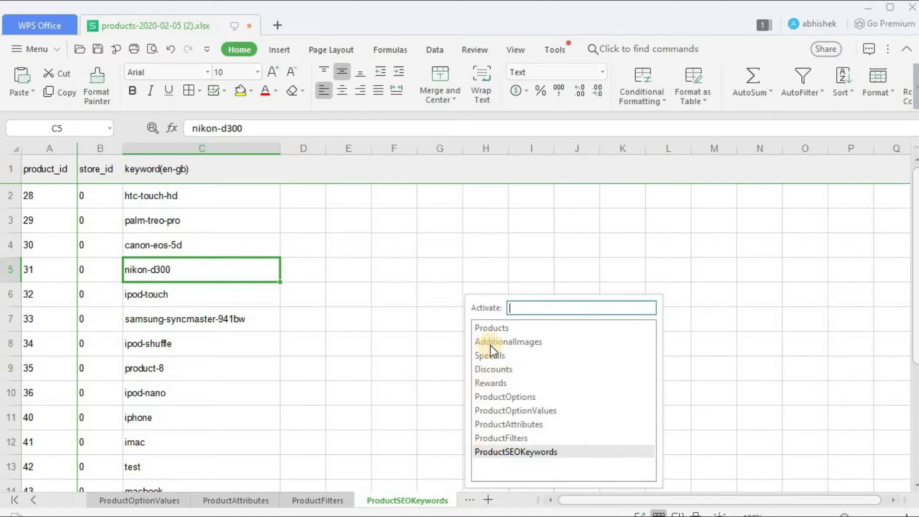
click(491, 328)
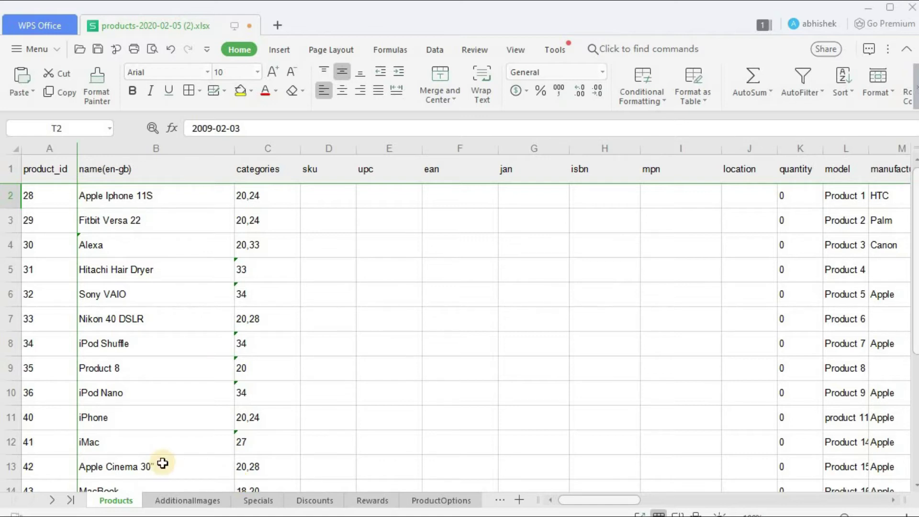
- Enter product_id 51 and the name 'Womens Graphic Tshirt' in row 22 of Products
scroll(691, 411, down, 4)
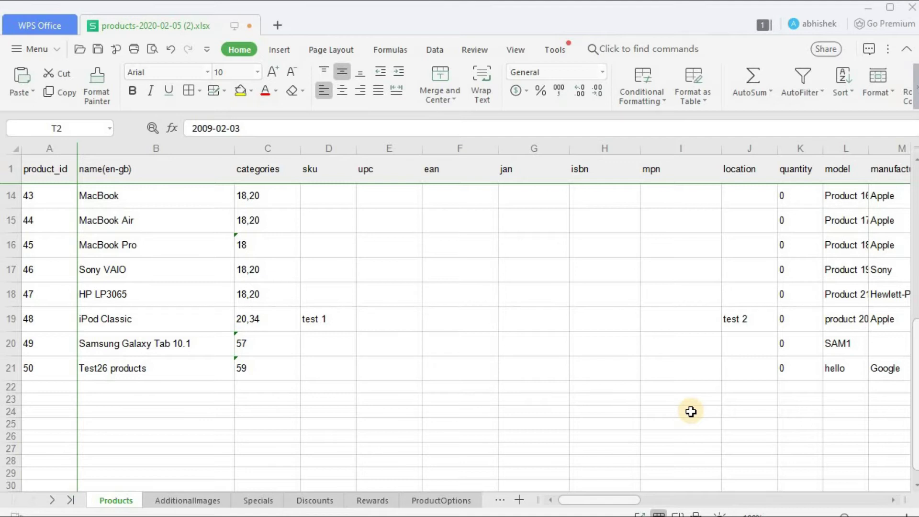
click(44, 388)
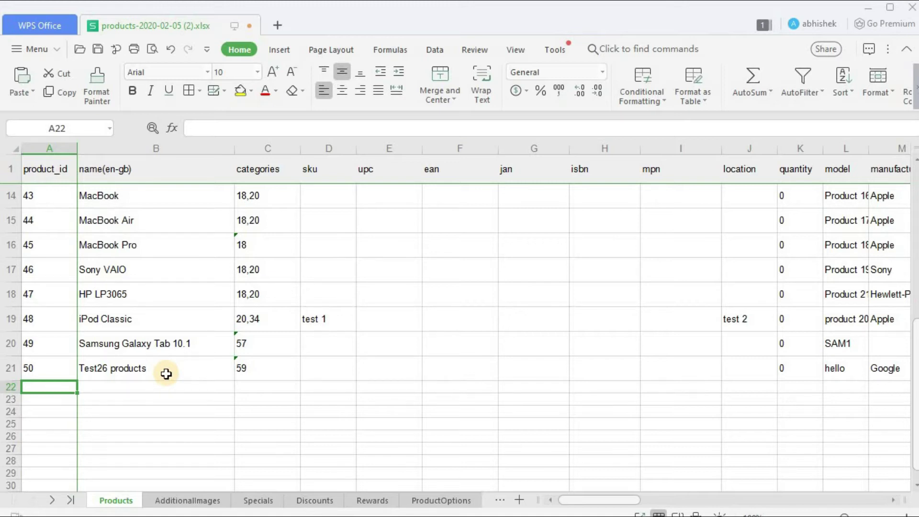
text(51)
key(Tab)
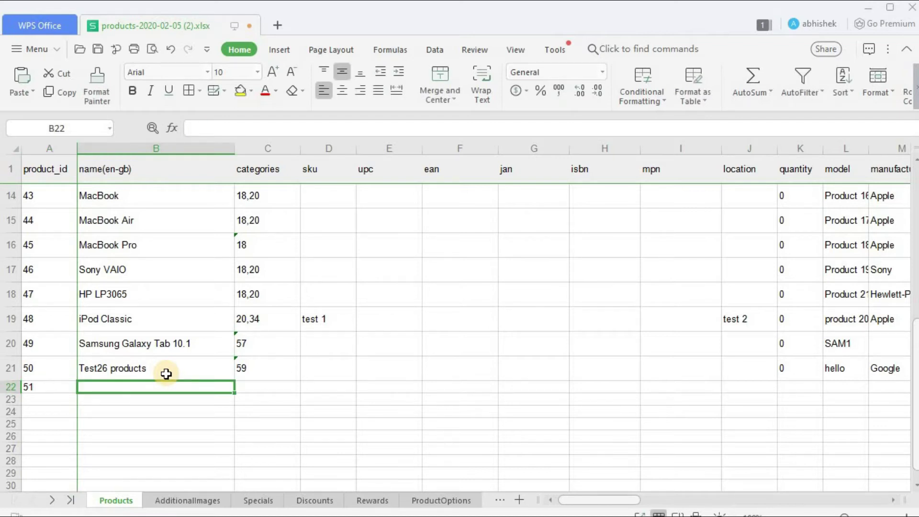
text(Womens H)
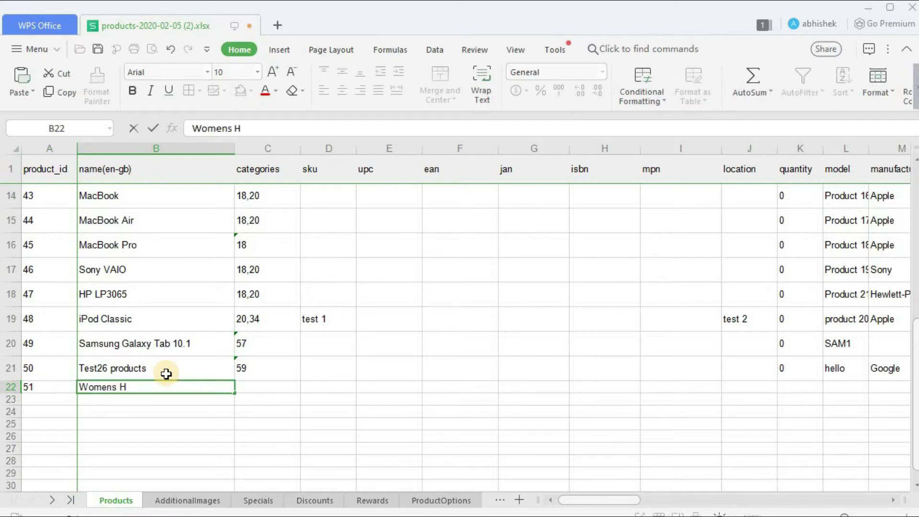
key(BackSpace)
text(Graphic Tshirt)
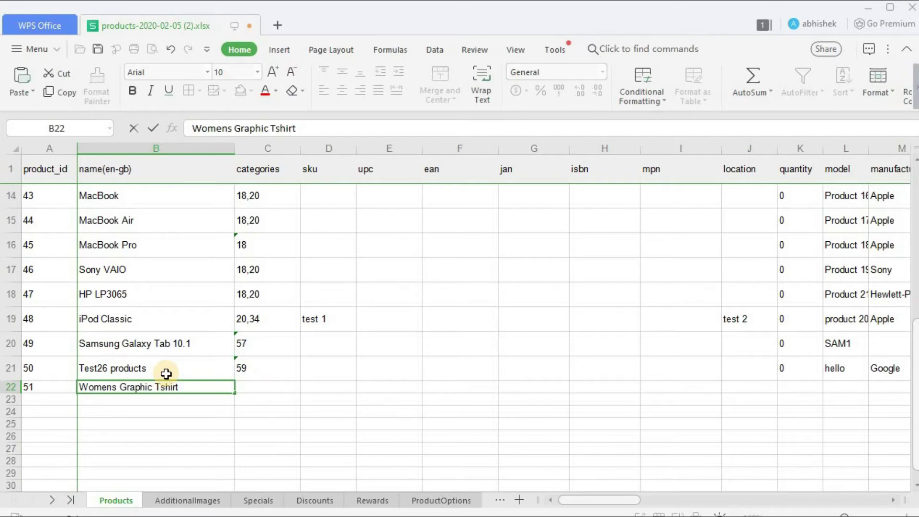
key(Tab)
- Export the categories and open categories-2020-02-05 (1).xlsx
click(869, 8)
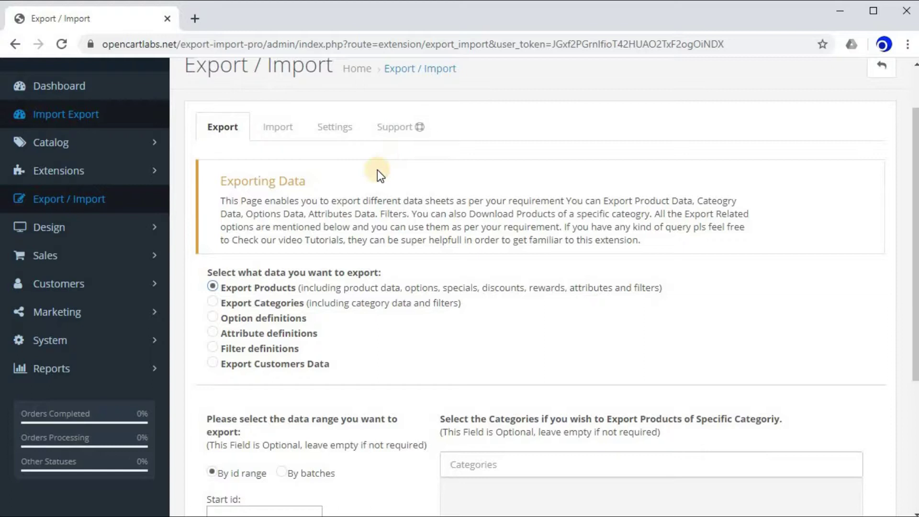
click(214, 303)
scroll(268, 316, down, 4)
click(228, 389)
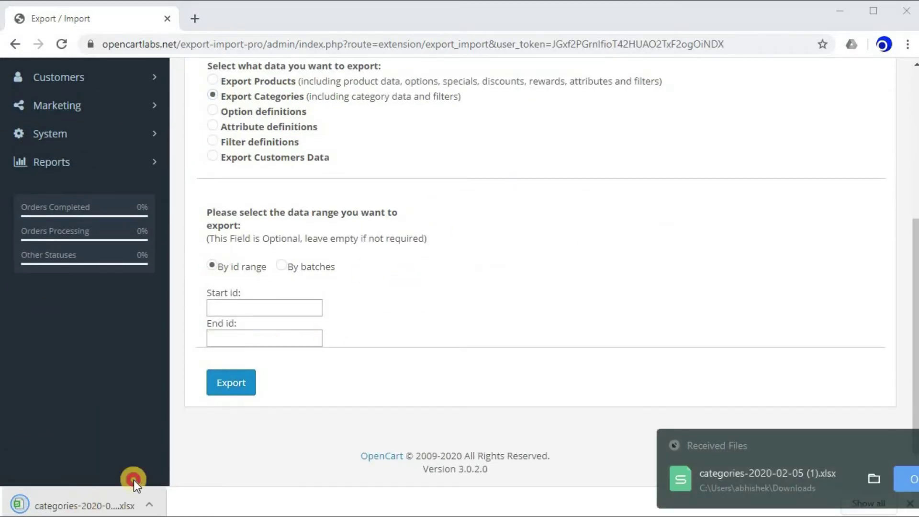
click(124, 498)
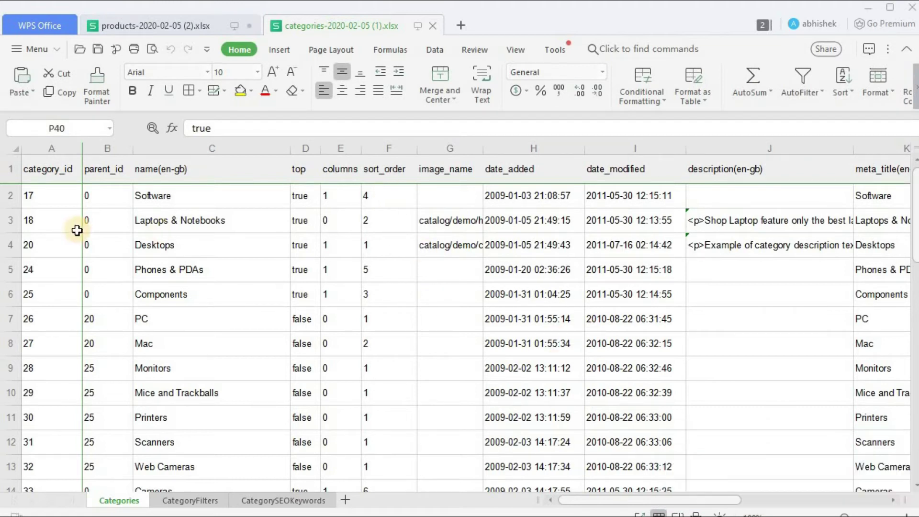
- Select and scroll through the category_id values in the categories sheet
drag(62, 197, 74, 342)
click(60, 197)
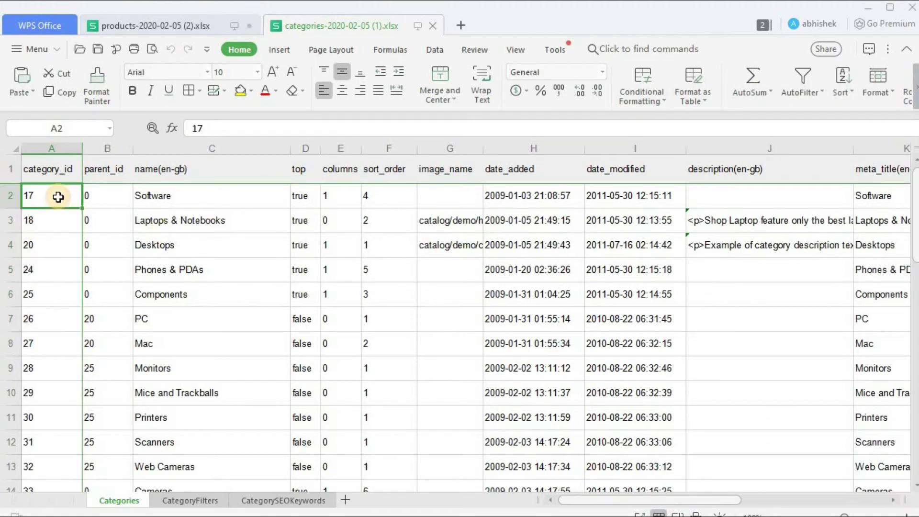
click(47, 284)
drag(48, 196, 38, 344)
scroll(232, 266, down, 7)
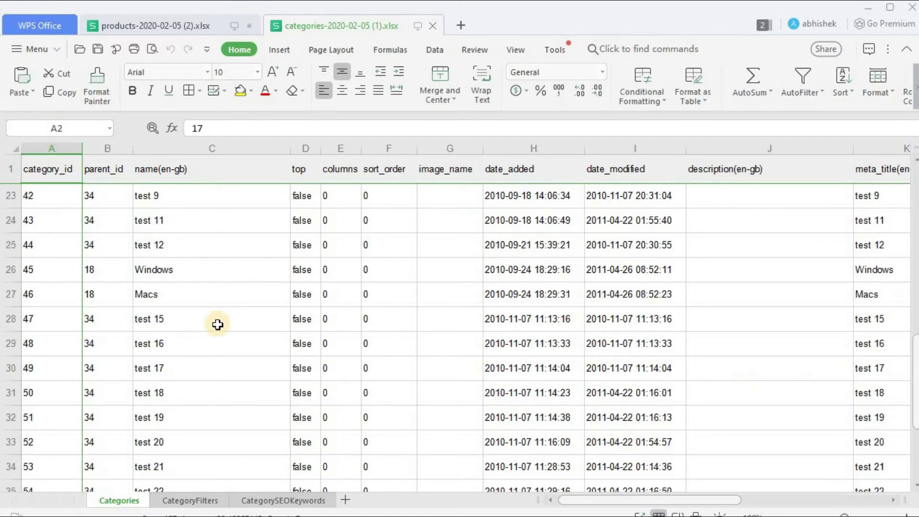
scroll(215, 328, down, 4)
scroll(214, 328, up, 2)
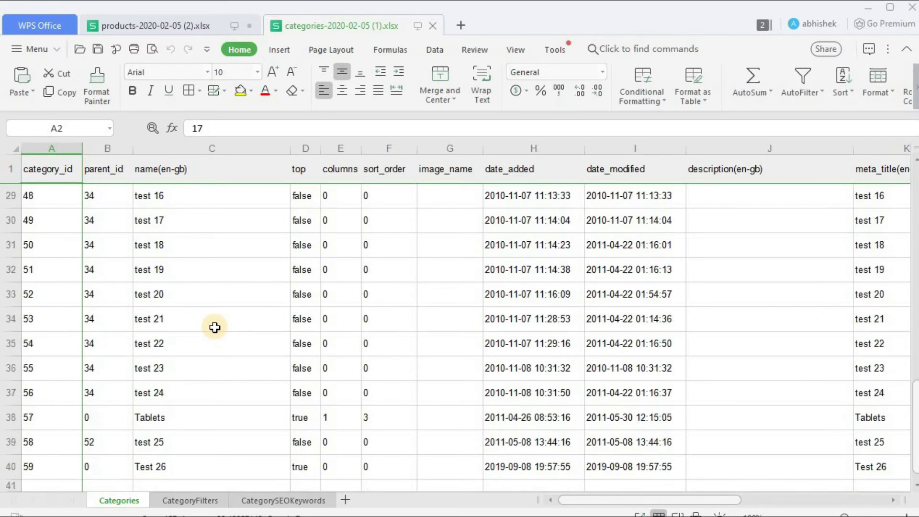
scroll(214, 327, down, 1)
scroll(214, 328, up, 10)
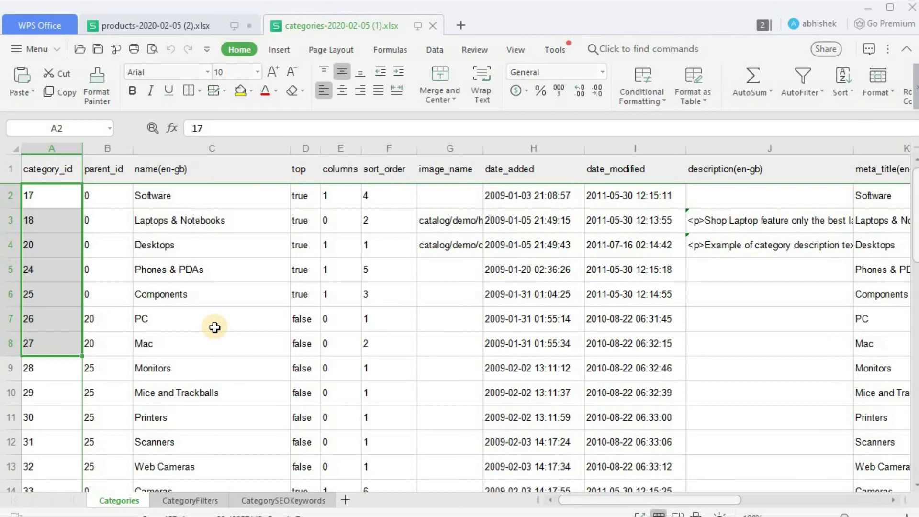
scroll(215, 328, down, 3)
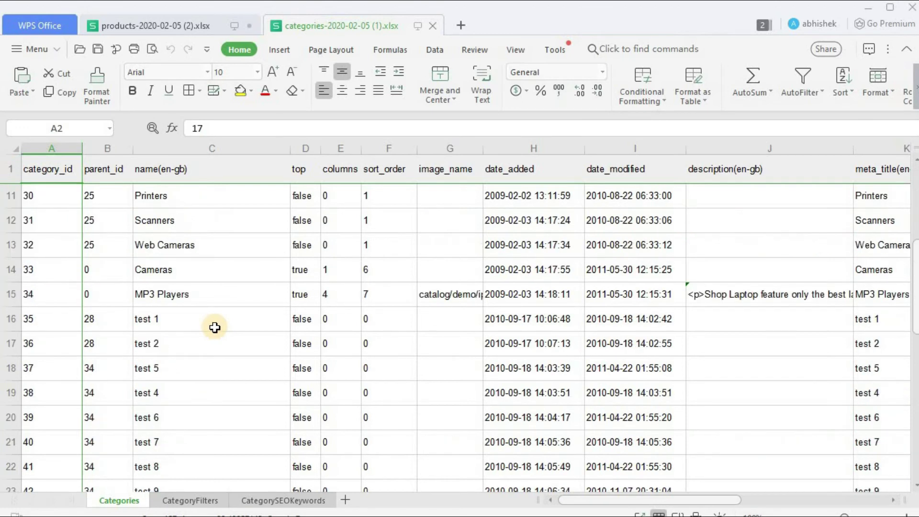
scroll(215, 327, up, 3)
- Check the Software and Desktops category entries, then return to category id 17
click(181, 198)
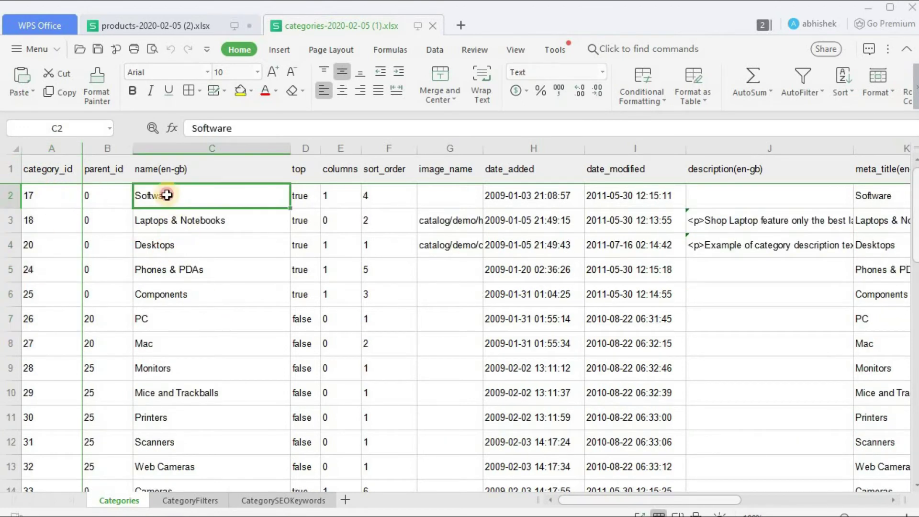
key(Home)
click(241, 242)
click(37, 200)
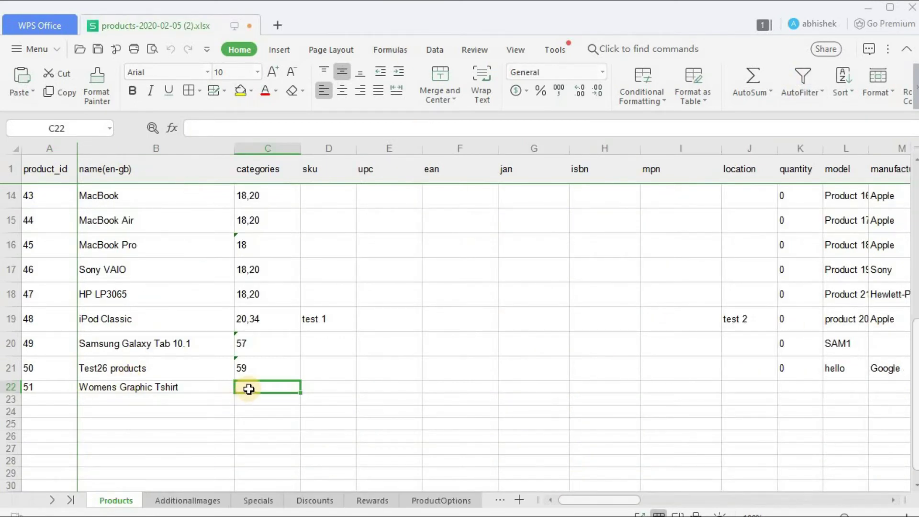
- Fill row 22 with category 17, SKU GRP1 and quantity 10
text(17)
key(Tab)
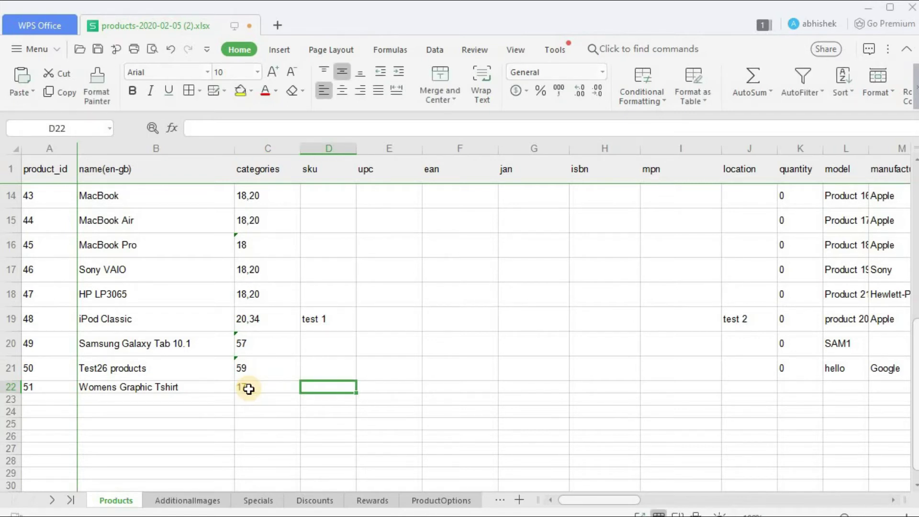
text(GRP1)
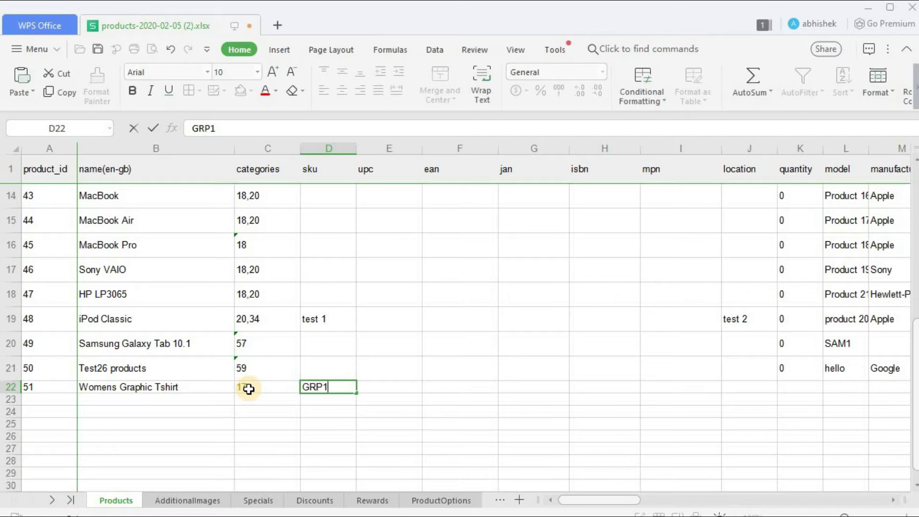
key(Tab)
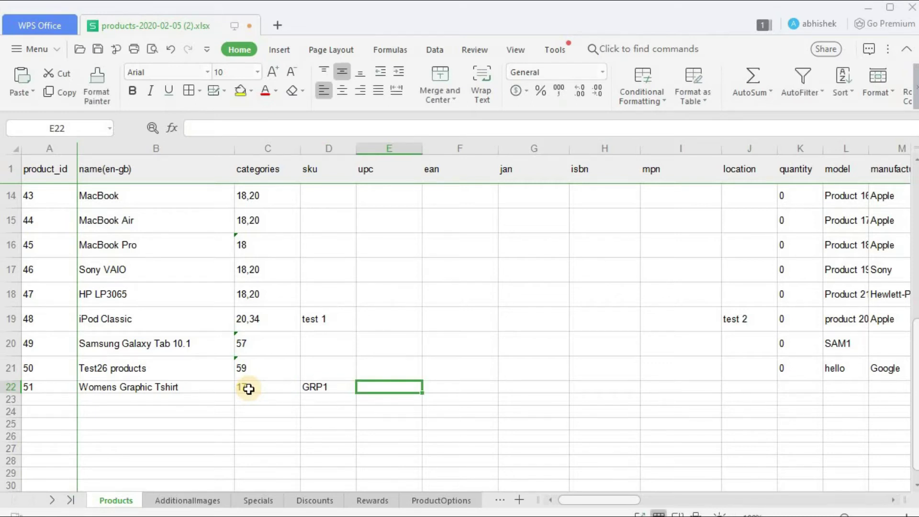
key(Tab)
key(Tab)
key(Tab)
key(Tab)
key(Tab)
key(Tab)
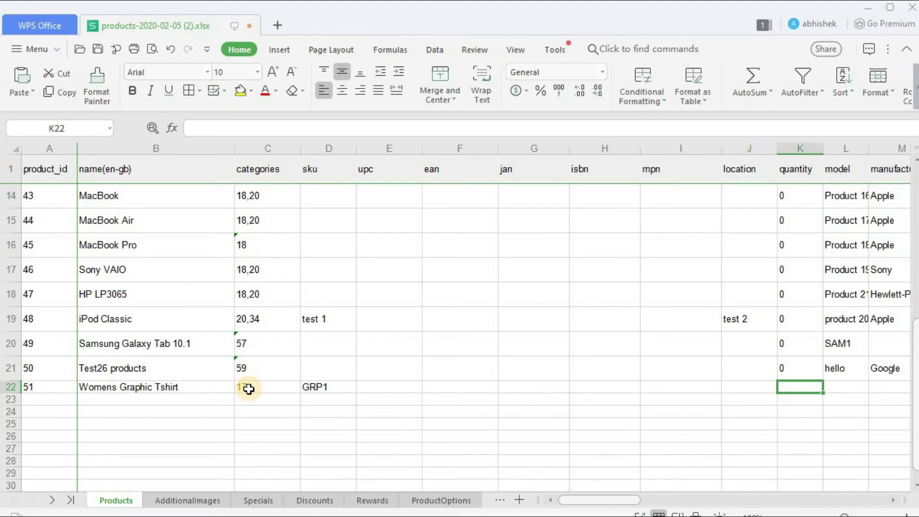
text(10)
key(Tab)
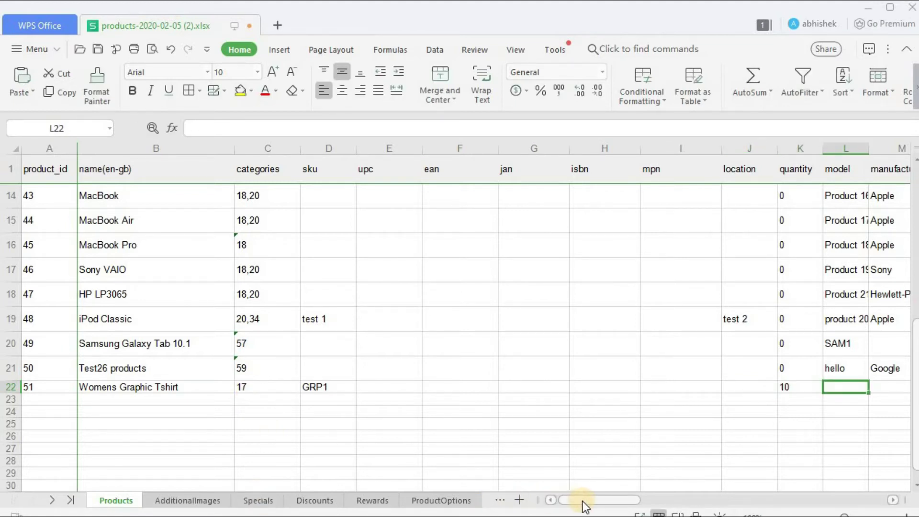
drag(582, 500, 619, 499)
key(Tab)
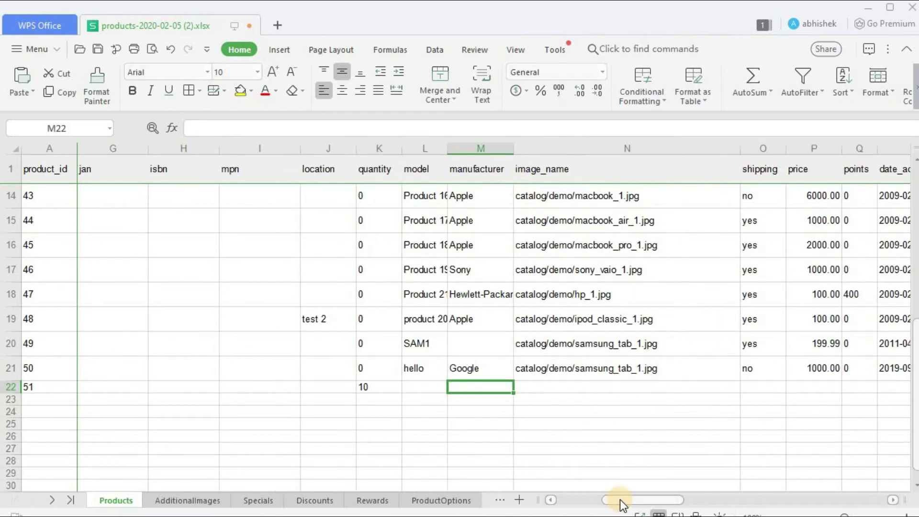
key(Tab)
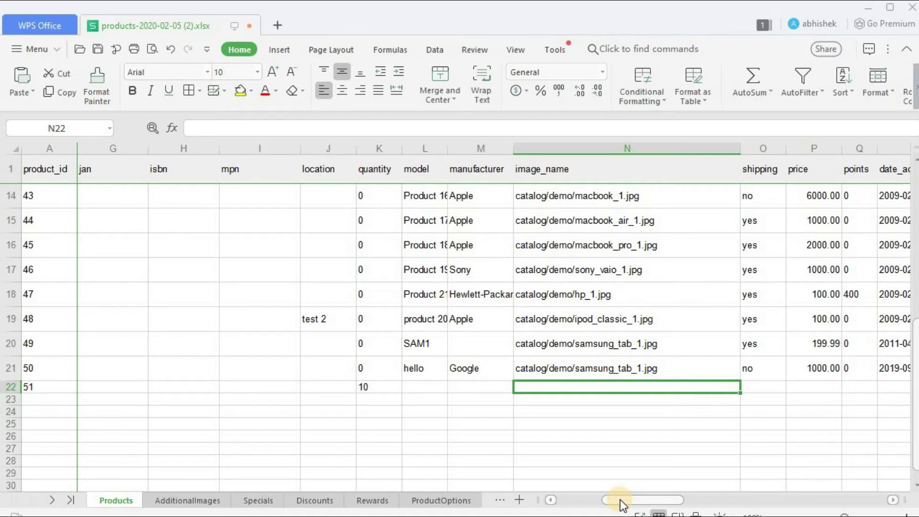
- Enter the image path catalog/productimages/1.jpg for the new product
text(catal)
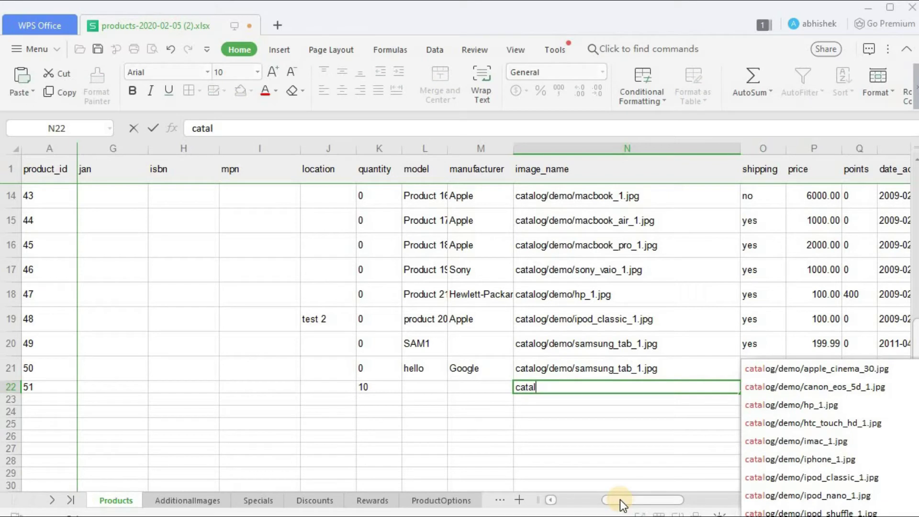
text(og/)
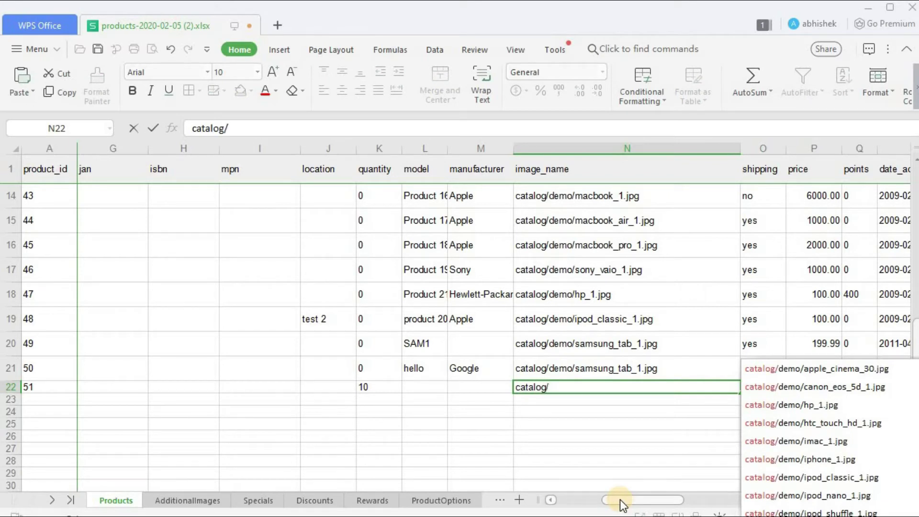
text(images)
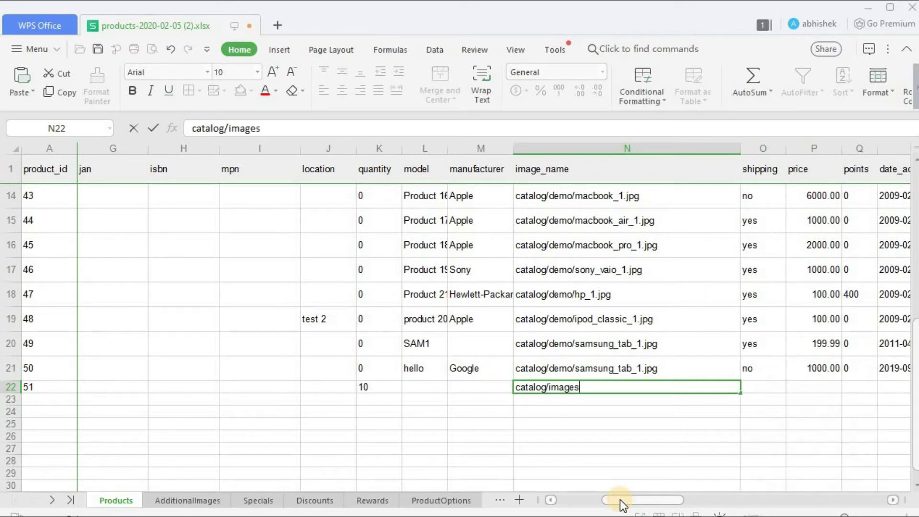
key(BackSpace)
key(BackSpace)
key(BackSpace)
key(BackSpace)
key(BackSpace)
key(BackSpace)
text(productimage)
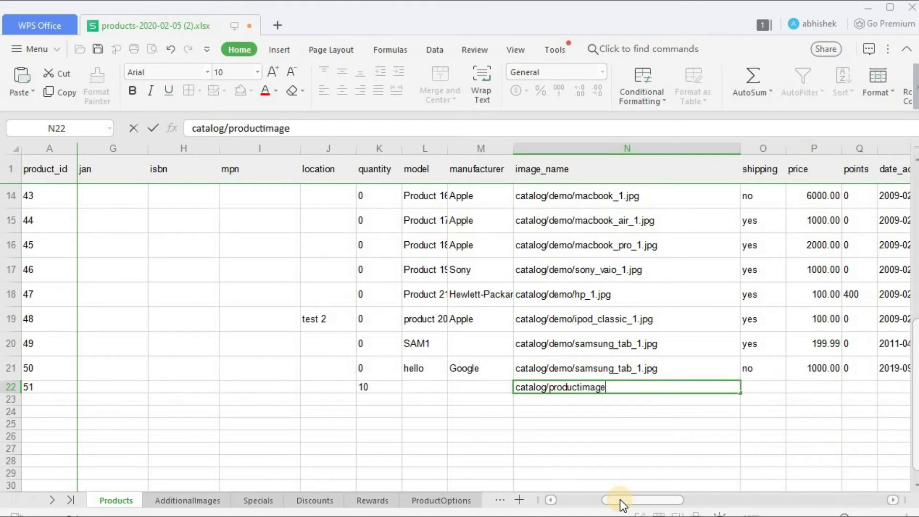
text(s/1.jpg)
drag(619, 499, 626, 499)
click(477, 400)
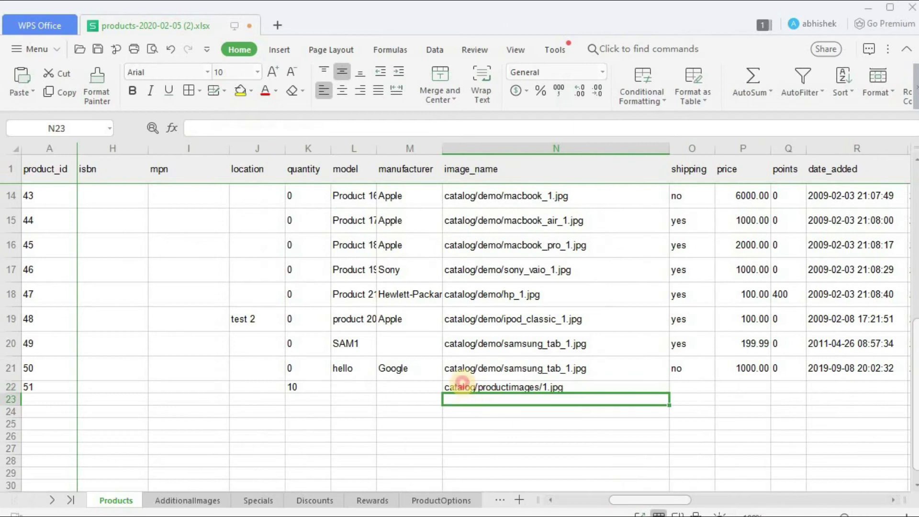
click(462, 383)
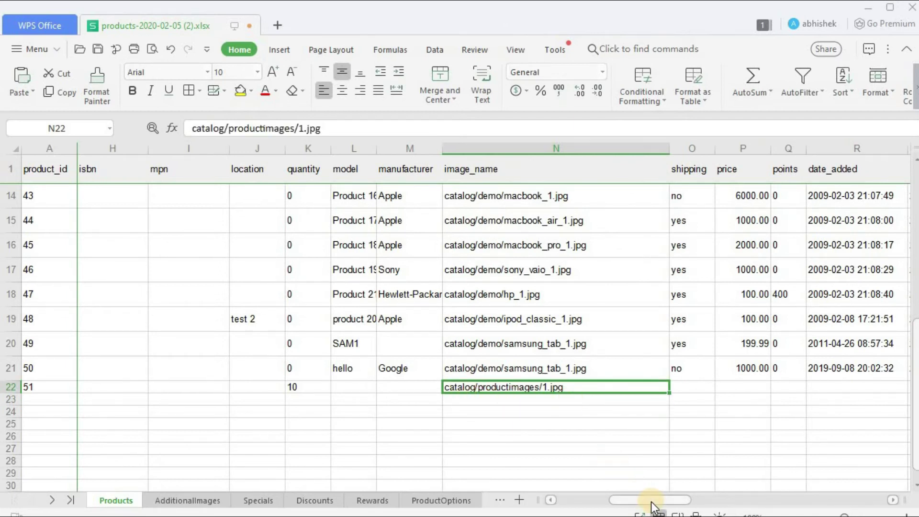
- Set the new product's shipping value to yes
drag(651, 502, 668, 501)
click(537, 388)
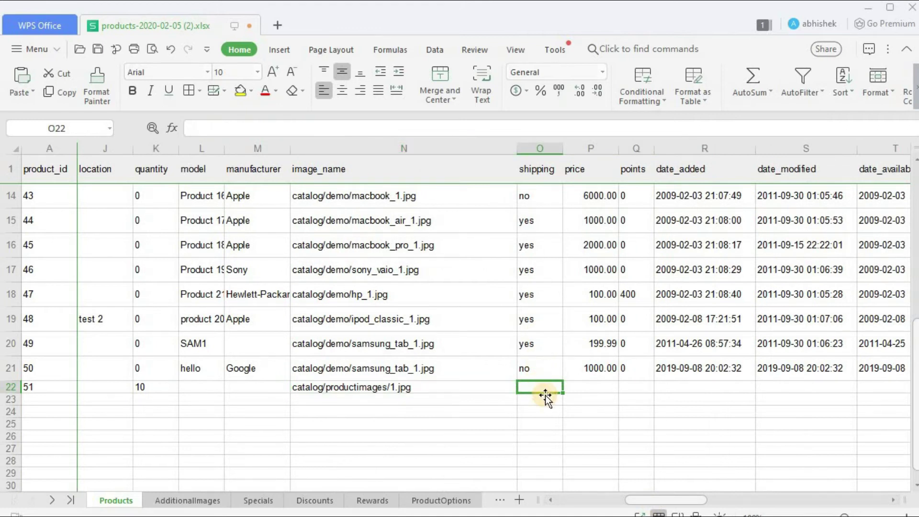
text(yes)
key(Tab)
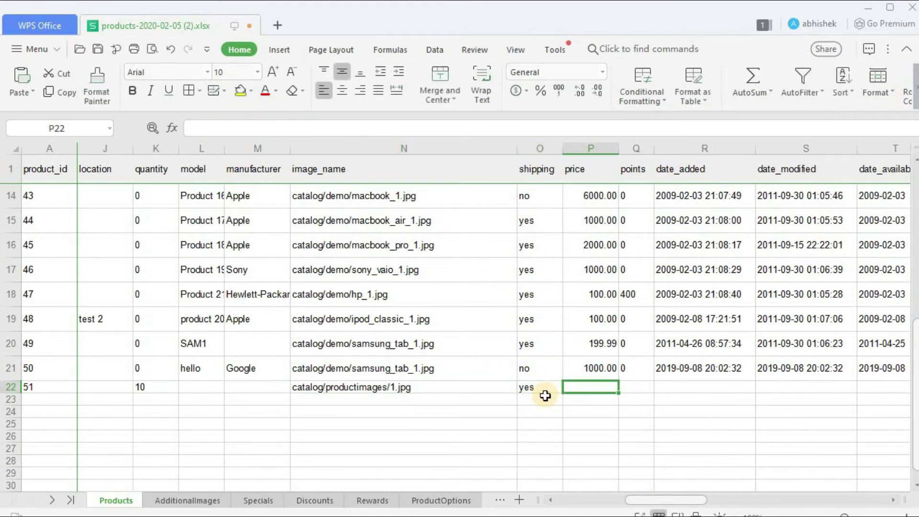
- Copy the price down into row 22, change it to 499, and set points to 0
click(592, 369)
drag(618, 380, 618, 389)
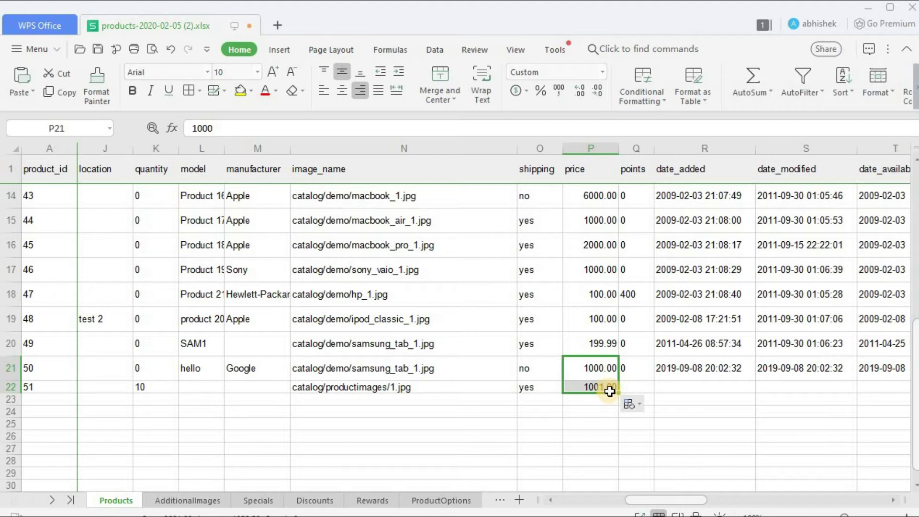
click(610, 388)
double_click(610, 387)
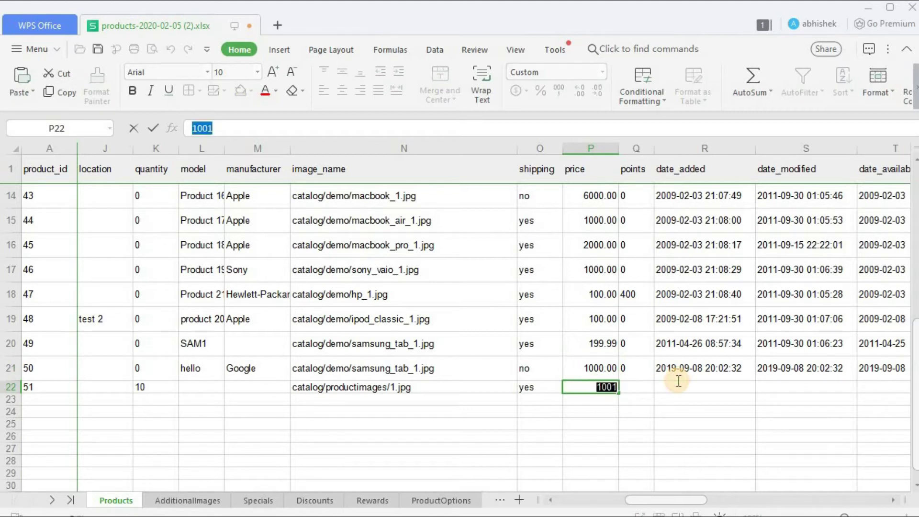
text(49)
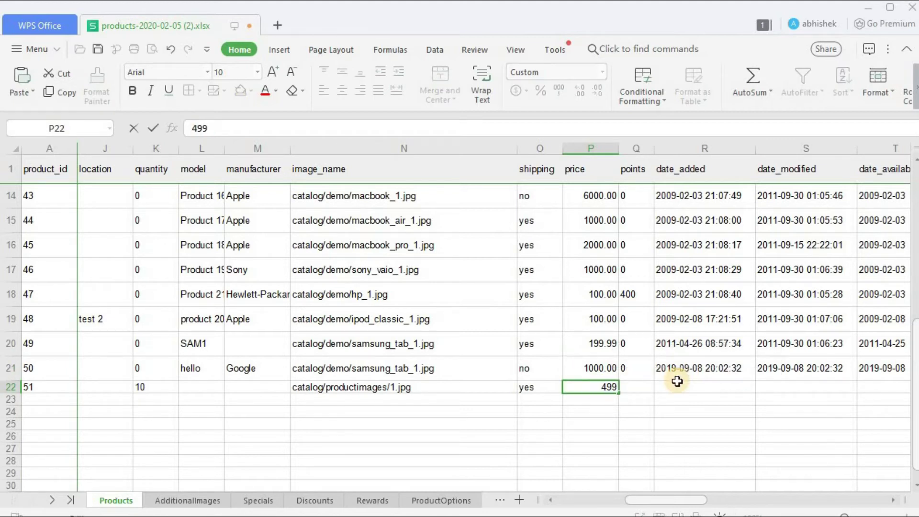
text(9)
key(Tab)
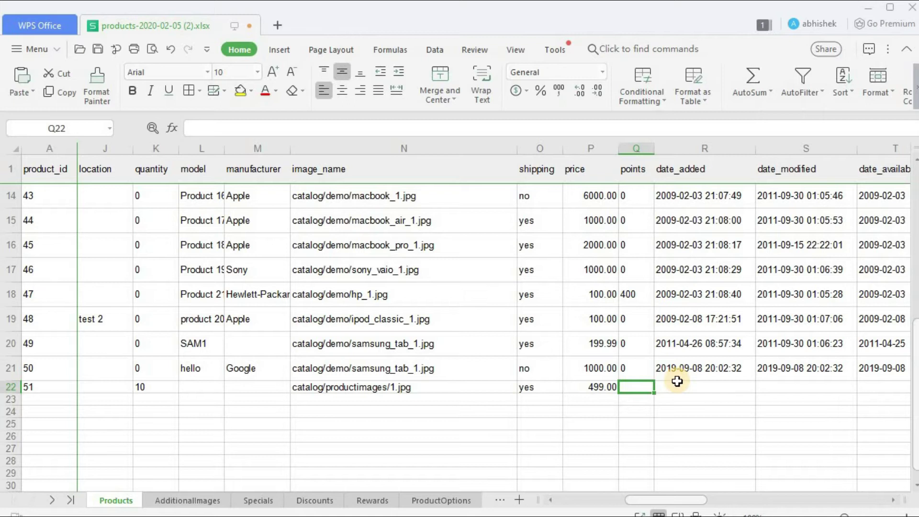
text(0)
key(Tab)
drag(676, 498, 704, 493)
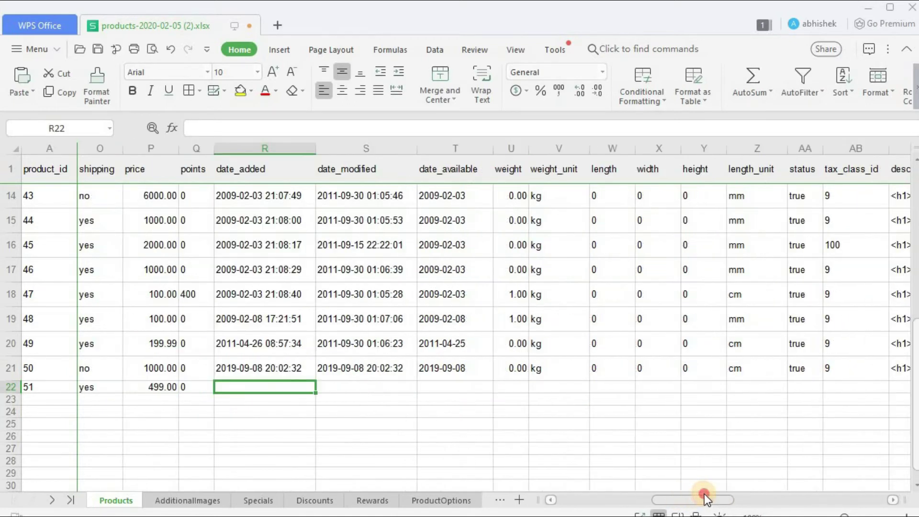
- Fill the date available 2019-09-09 down into row 22
click(464, 373)
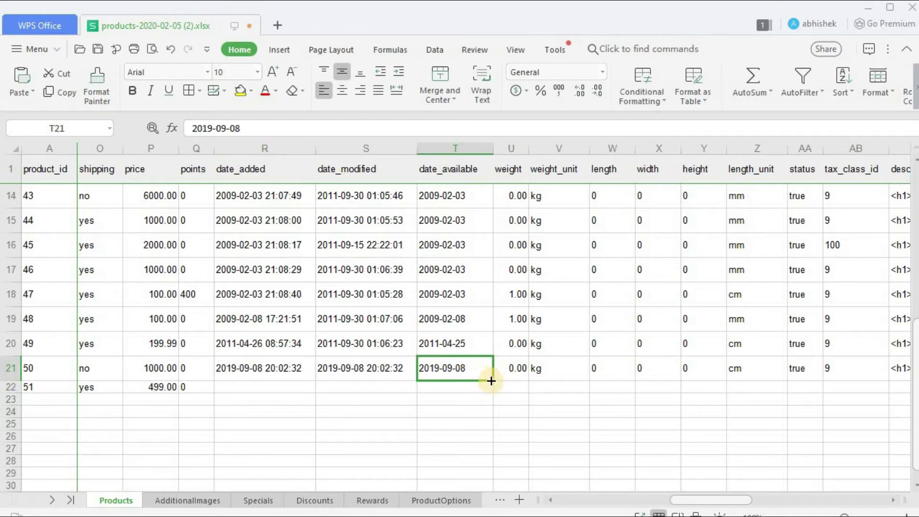
drag(494, 381, 493, 390)
double_click(492, 390)
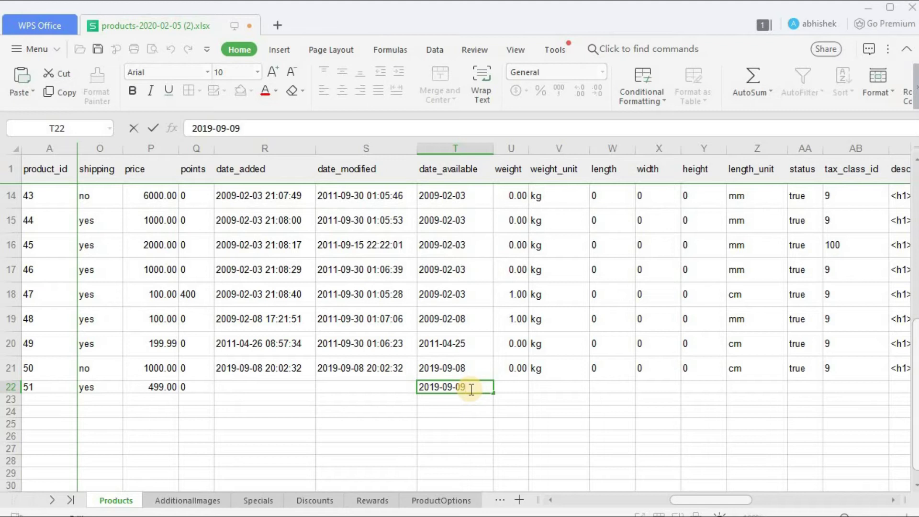
key(Tab)
- Enter the new product's weight and set its weight unit to kg
click(454, 367)
drag(493, 381, 547, 387)
click(523, 376)
click(512, 388)
text(1)
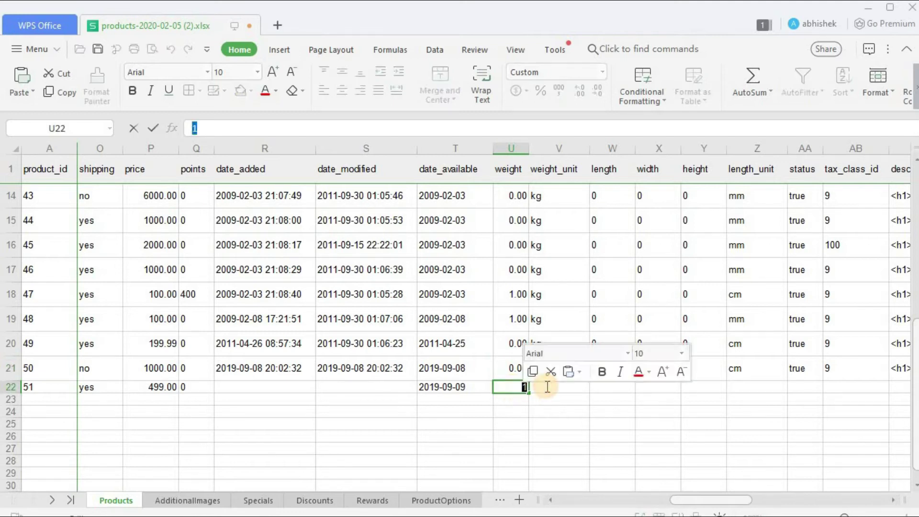
text(0)
key(Return)
click(546, 387)
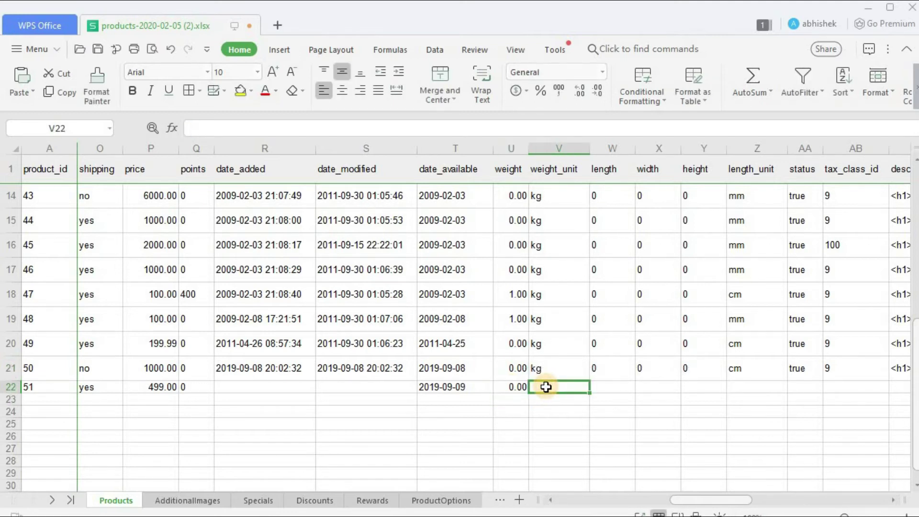
text(kg)
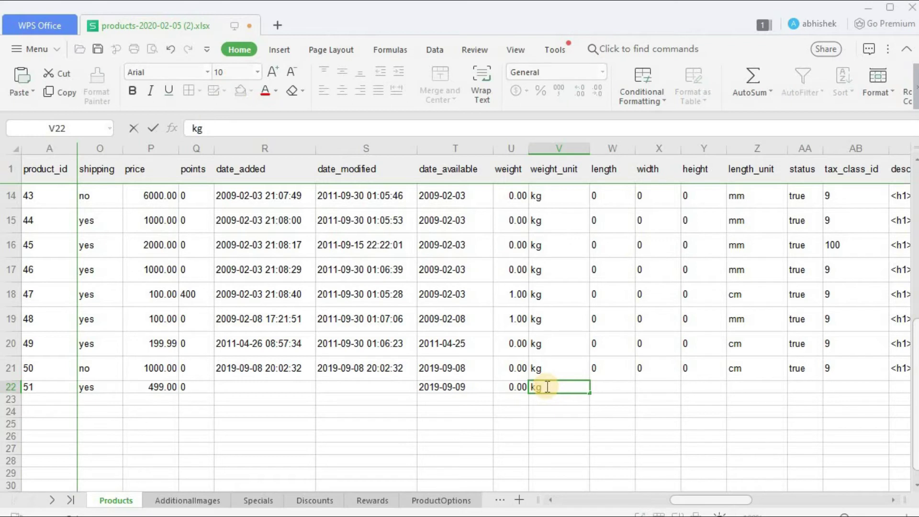
key(Tab)
- Set length, width and height to 0 with cm as the length unit
drag(621, 369, 723, 386)
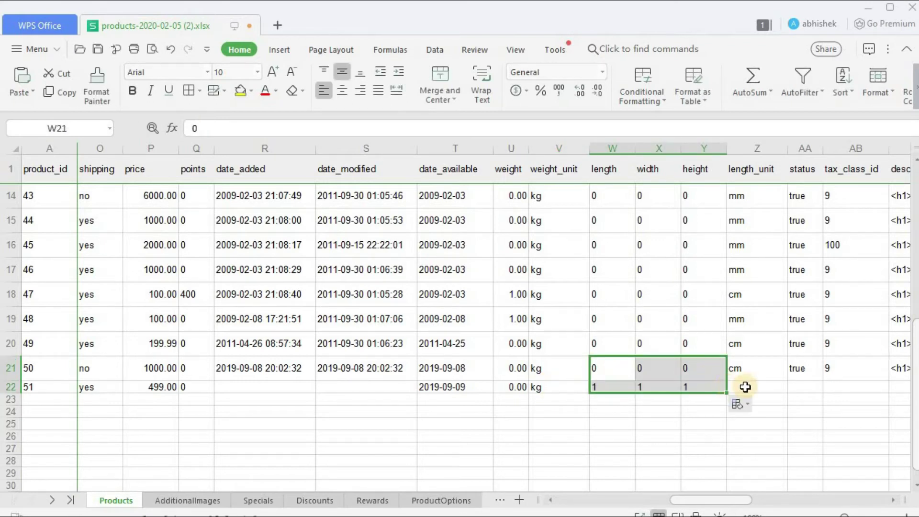
click(745, 386)
click(594, 385)
text(0)
key(Tab)
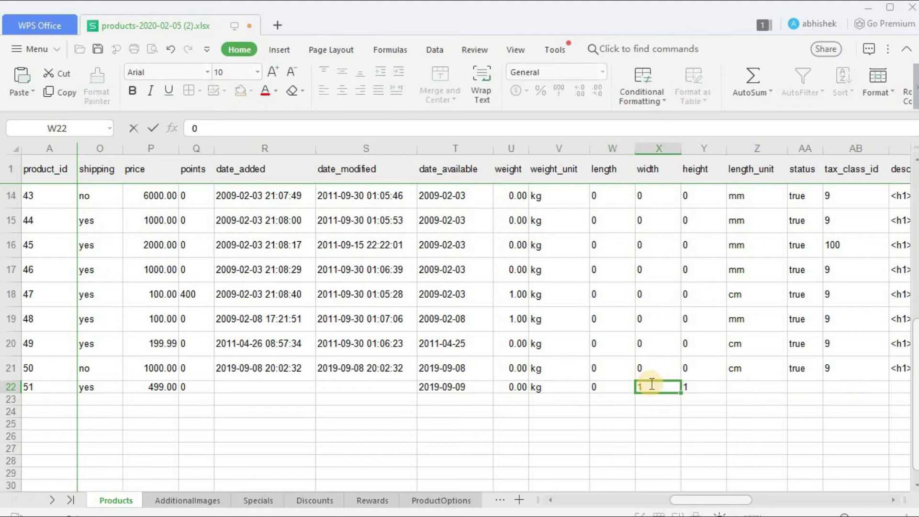
text(0)
key(Tab)
text(0)
key(Tab)
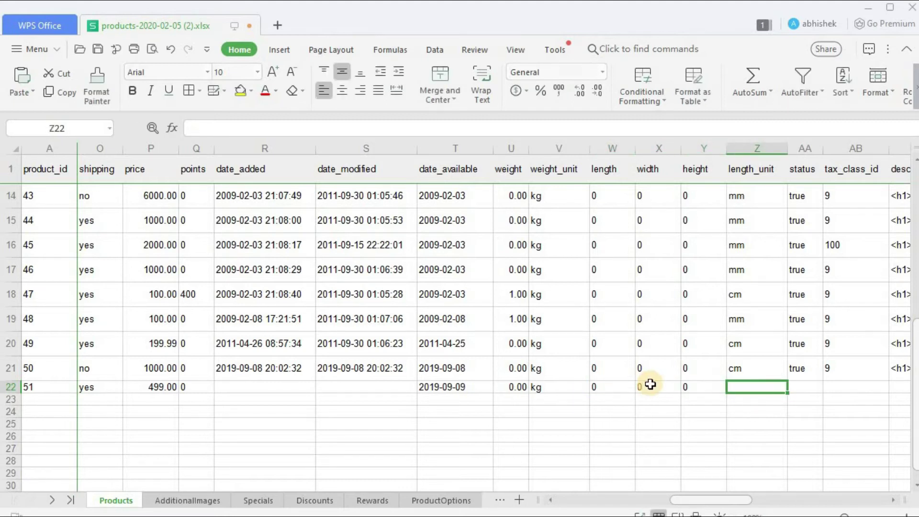
text(cm)
key(Tab)
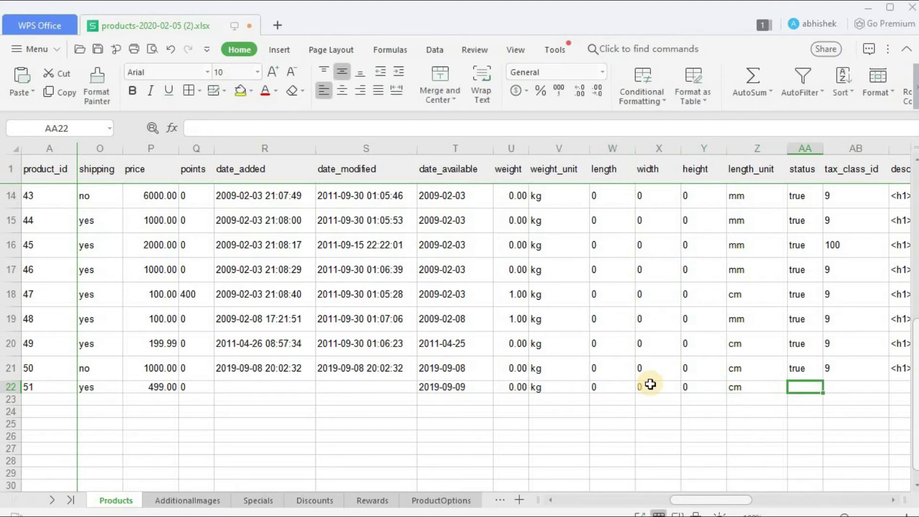
drag(683, 500, 720, 500)
- Copy status true into row 22 and set tax class 9
click(481, 378)
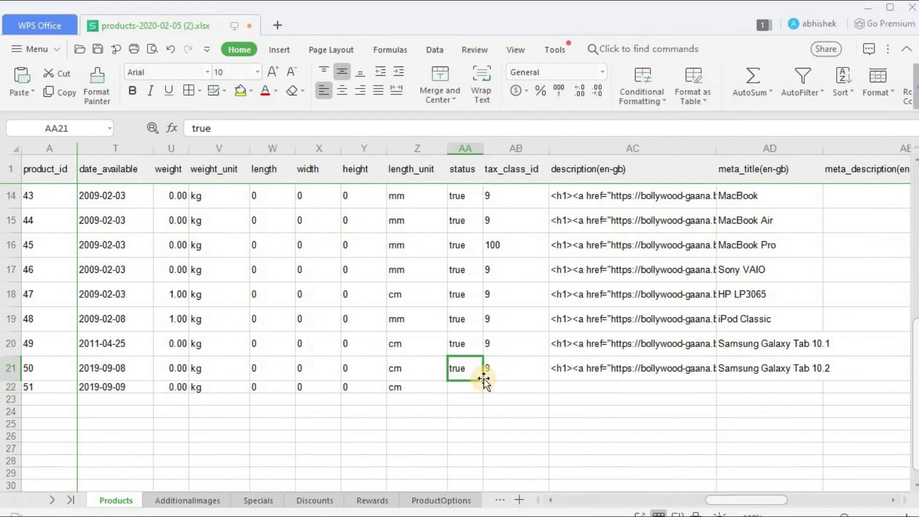
drag(483, 379, 499, 386)
click(527, 371)
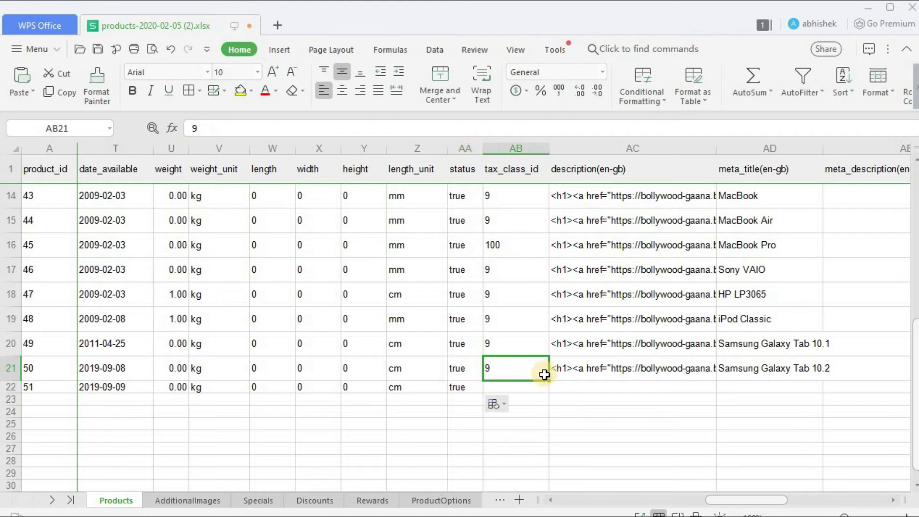
click(544, 388)
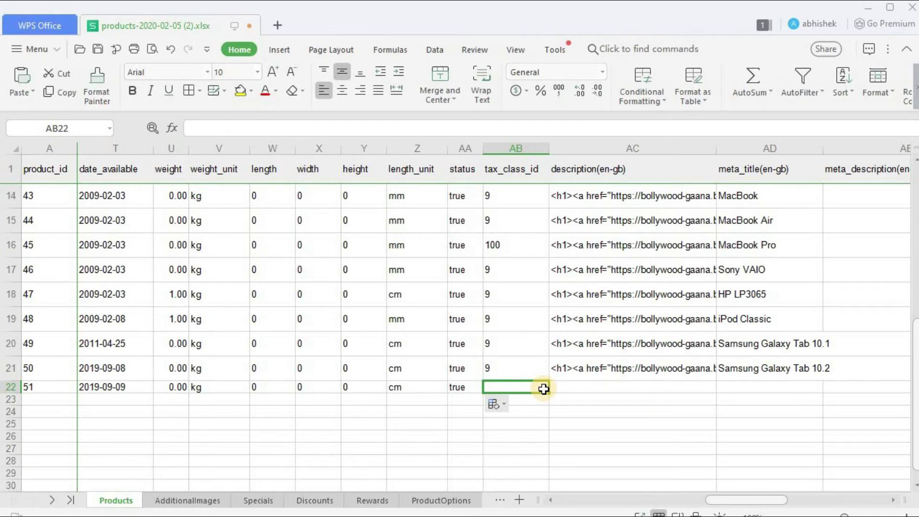
text(9)
key(Tab)
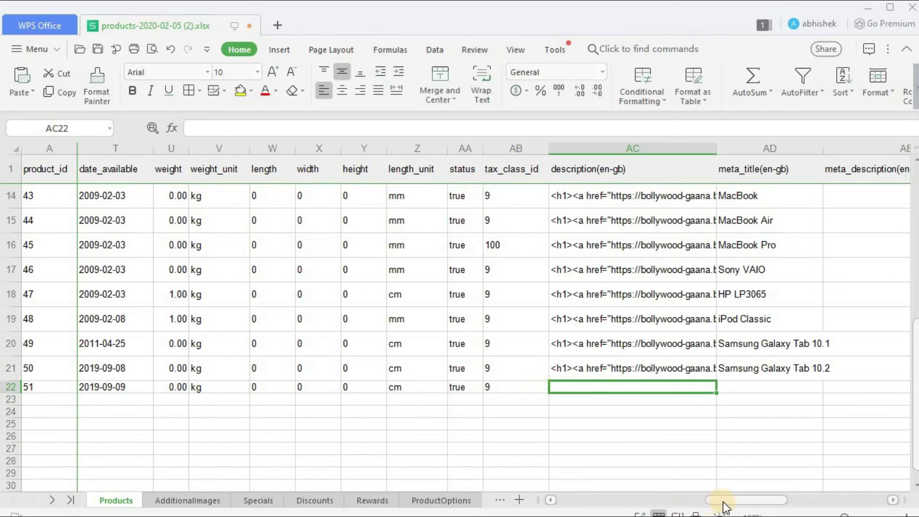
- Paste product 50's description into row 22 and replace its link text with Best Quality Products
drag(723, 502, 743, 500)
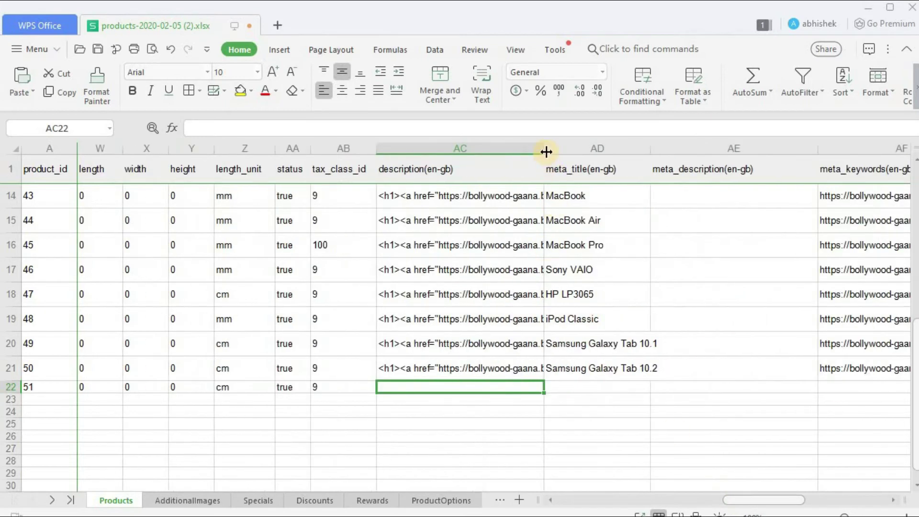
double_click(458, 368)
key(ctrl+a)
key(ctrl+c)
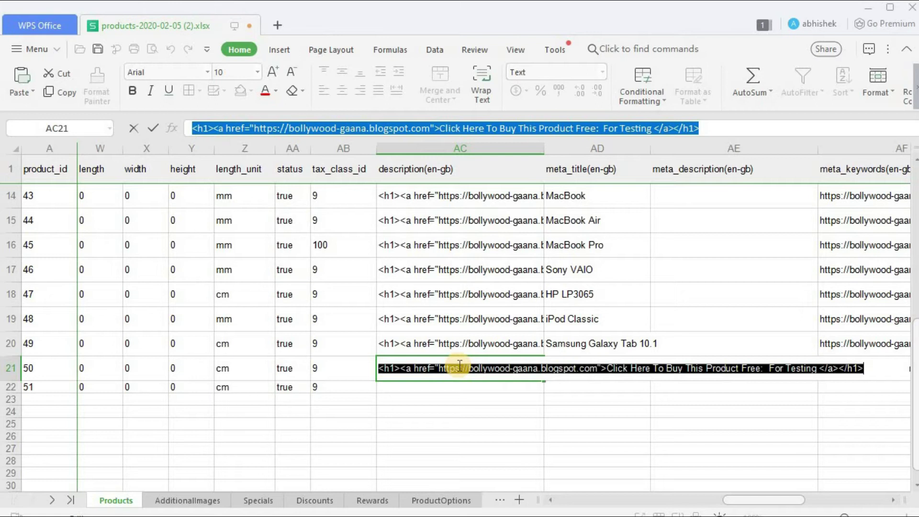
click(446, 389)
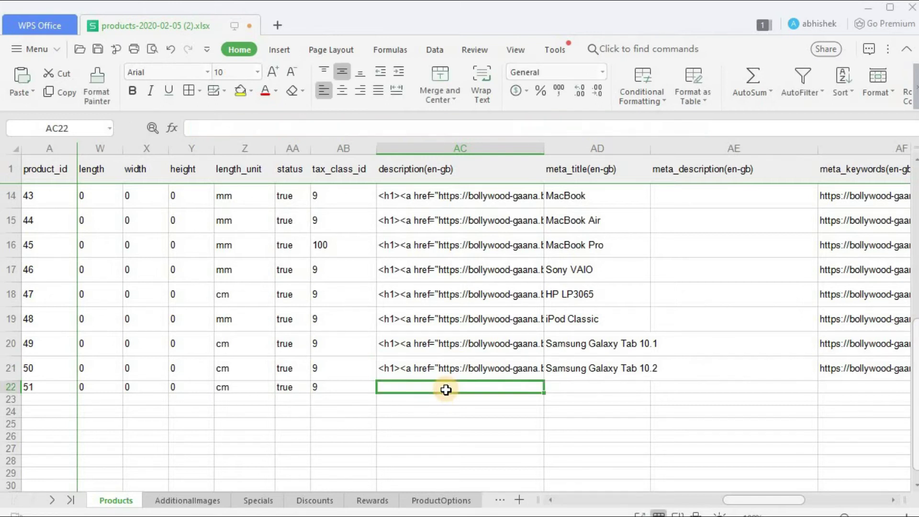
key(ctrl+v)
double_click(446, 388)
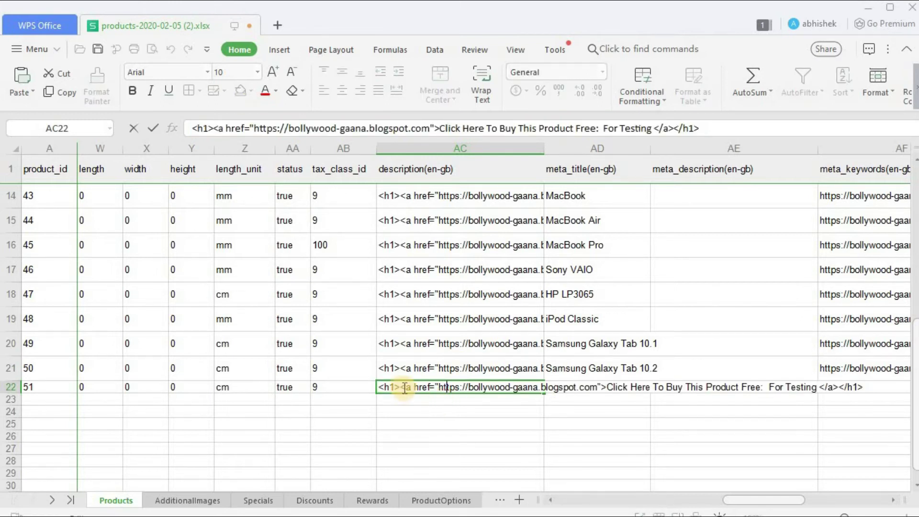
drag(401, 387, 837, 390)
scroll(478, 307, up, 4)
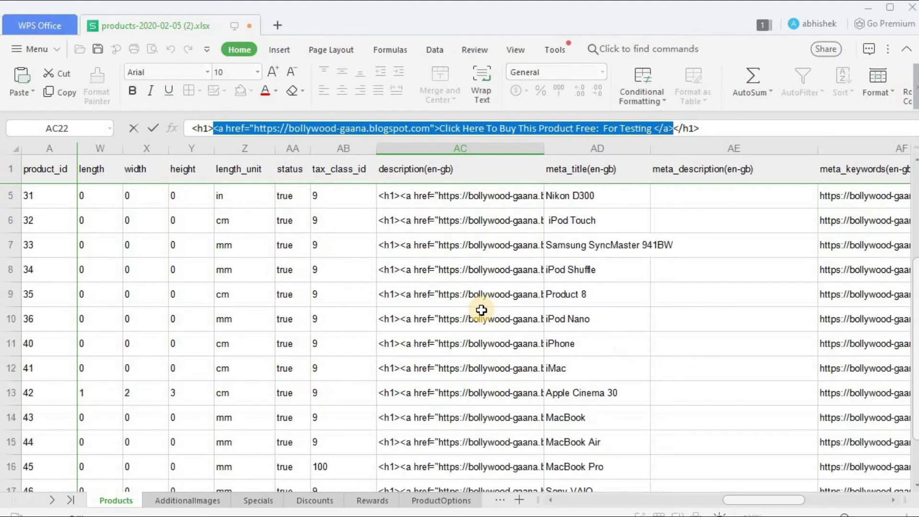
scroll(482, 310, down, 8)
scroll(482, 310, up, 4)
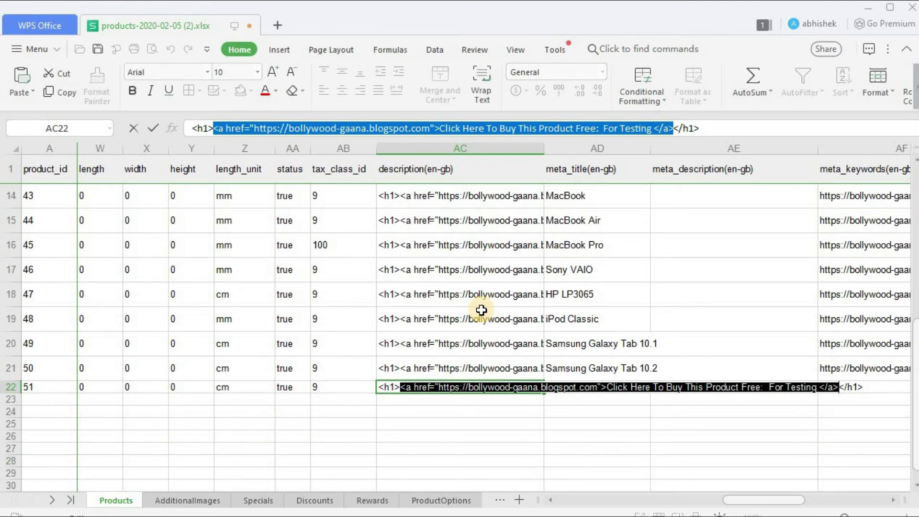
text(Best )
text(Quality Produc)
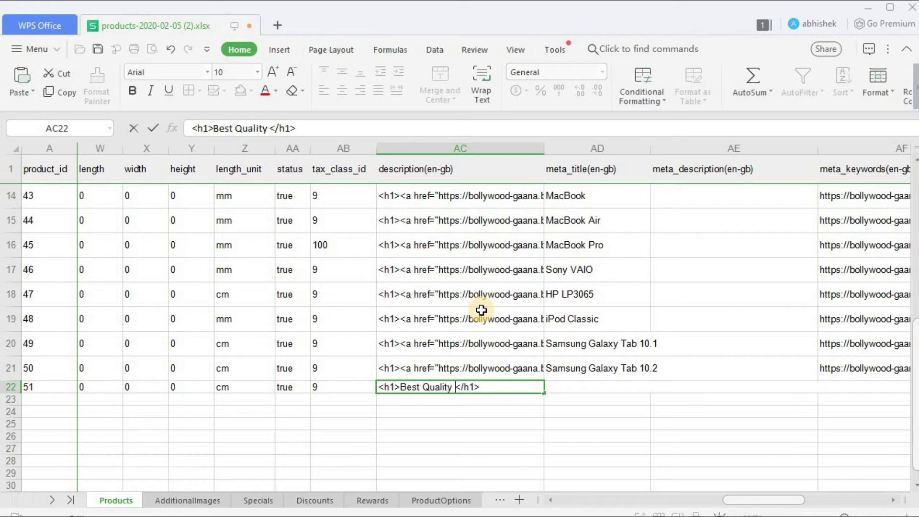
text(ts)
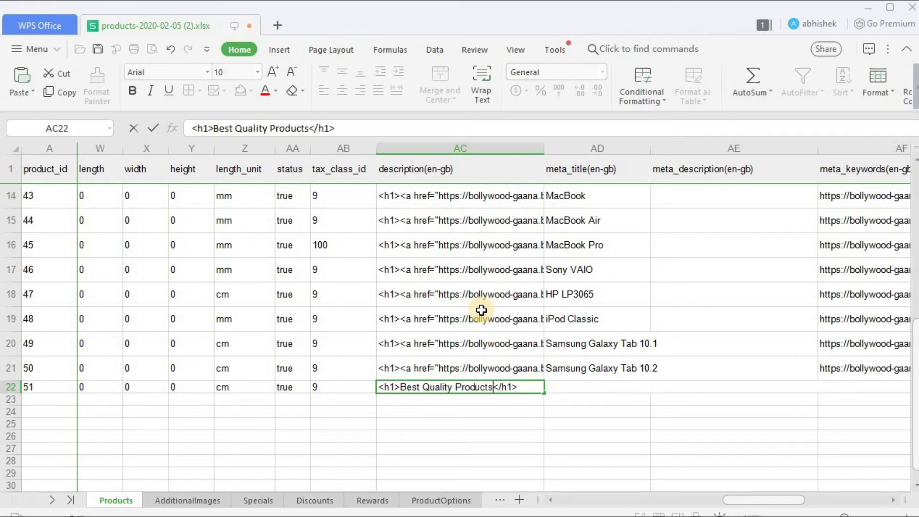
key(Tab)
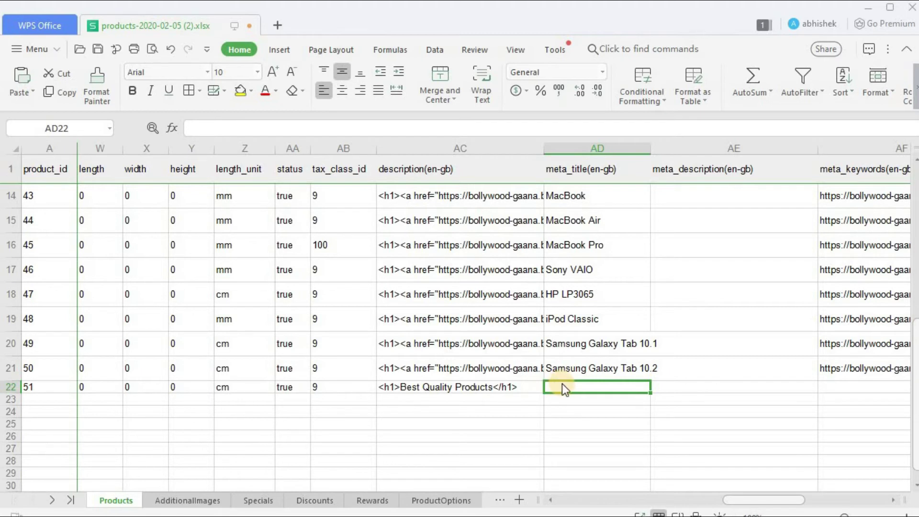
- Enter the meta title 'graphic tshirt women'
text(graphic tshirt women)
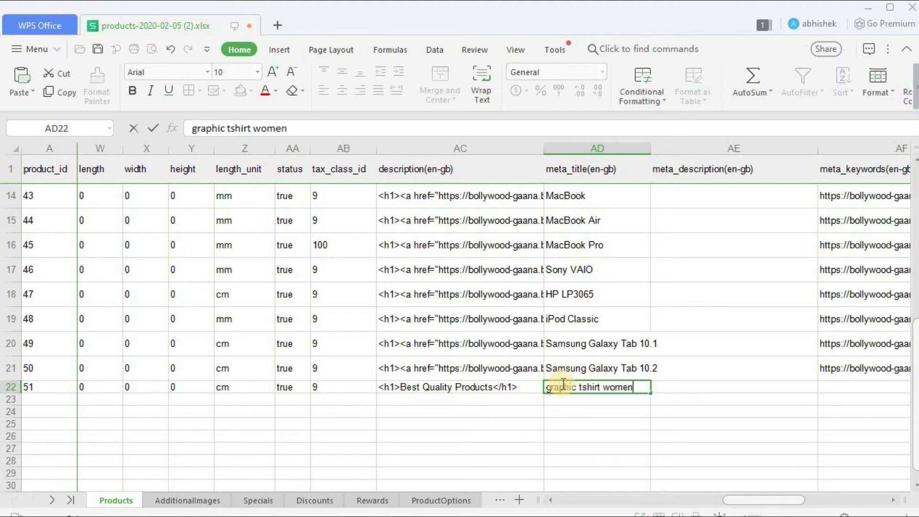
key(Tab)
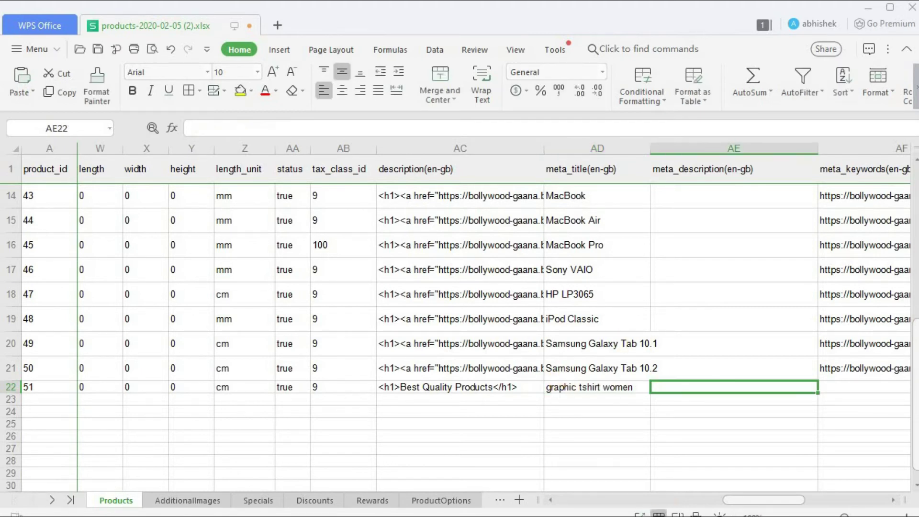
drag(745, 502, 783, 497)
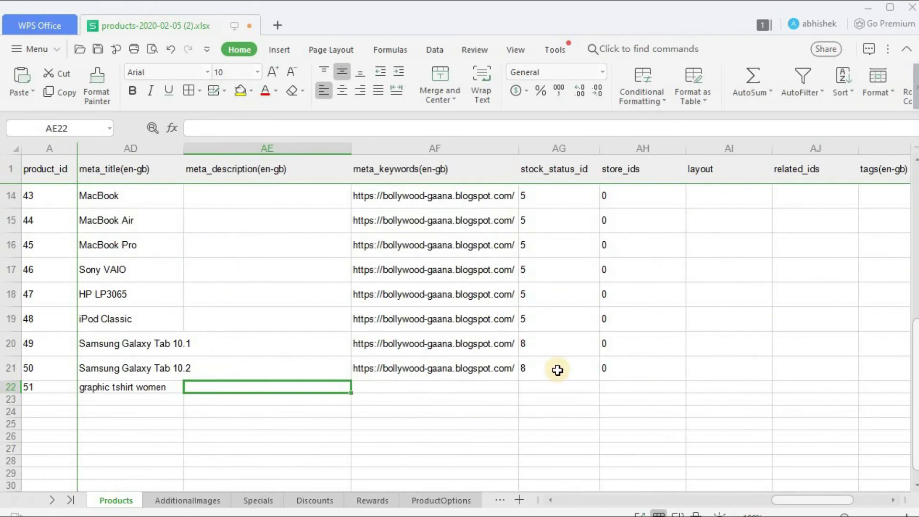
- Review existing products' meta_keywords, store_ids, layout and related_ids values
click(554, 387)
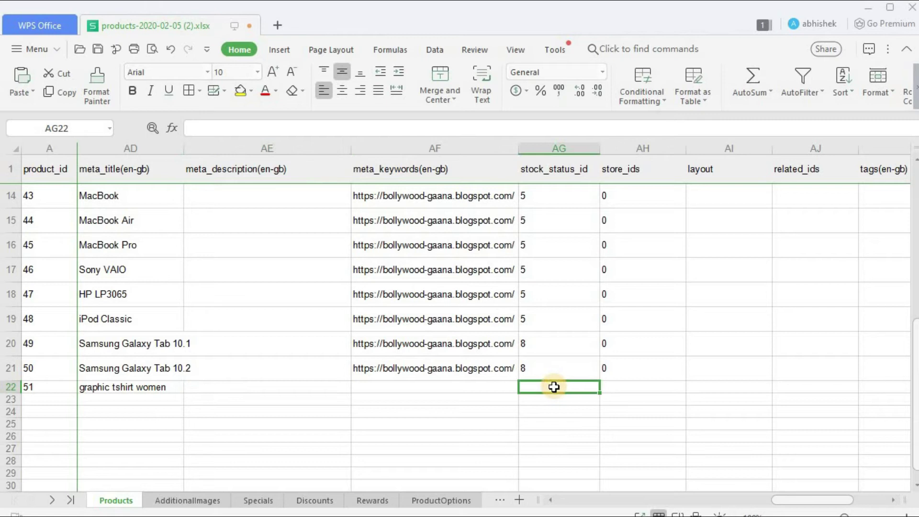
scroll(554, 380, up, 10)
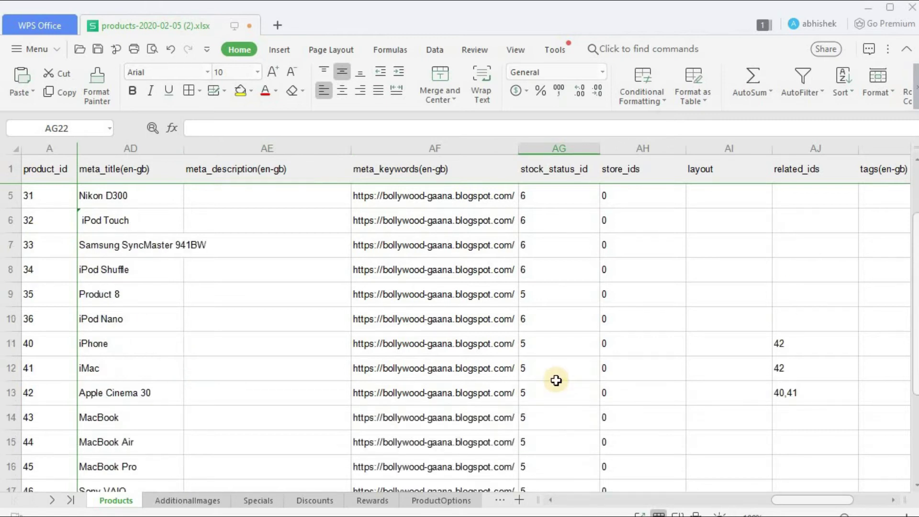
click(516, 195)
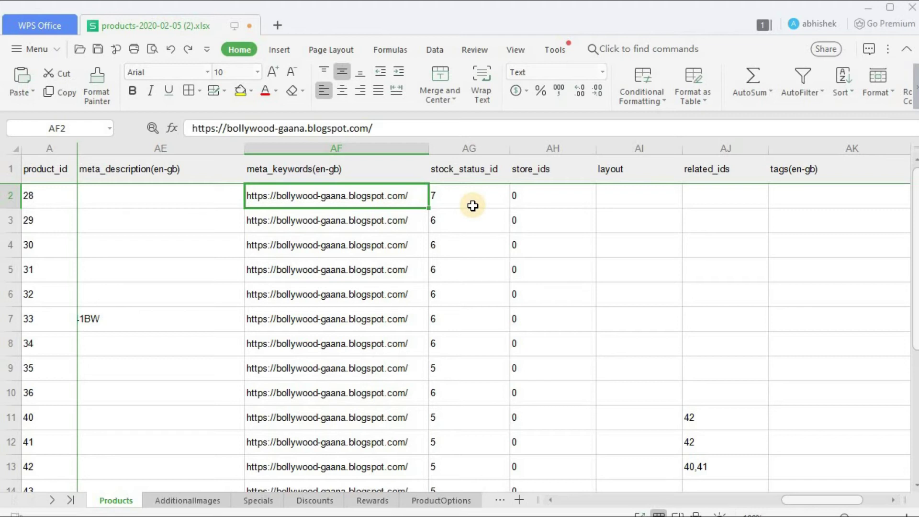
click(563, 199)
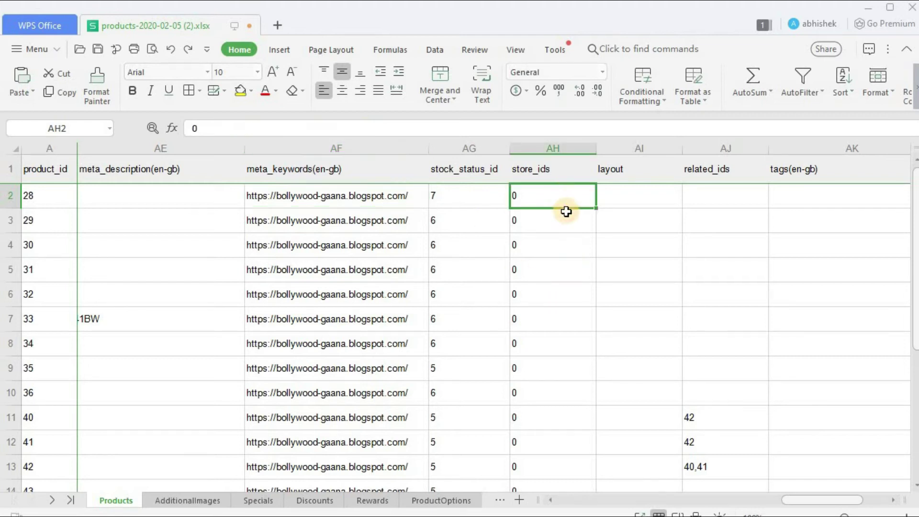
click(571, 219)
shift+click(572, 408)
click(649, 347)
scroll(611, 373, down, 6)
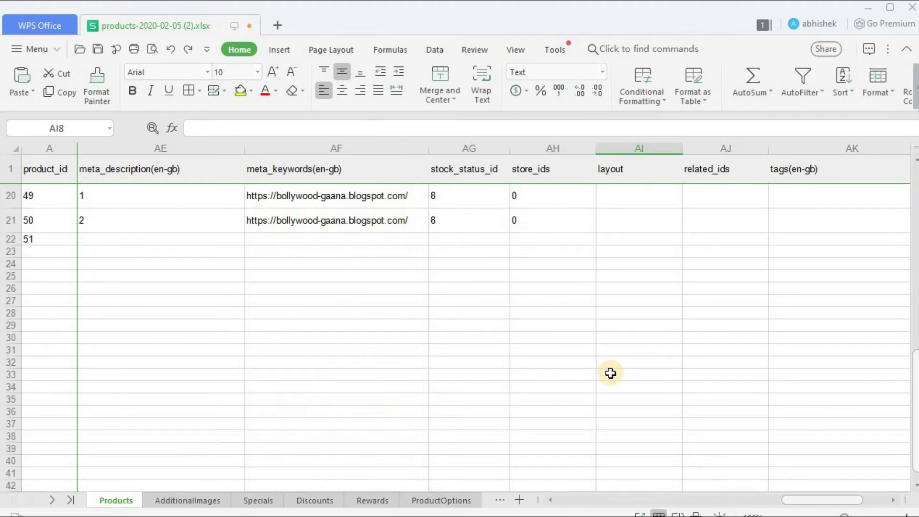
scroll(608, 412, up, 3)
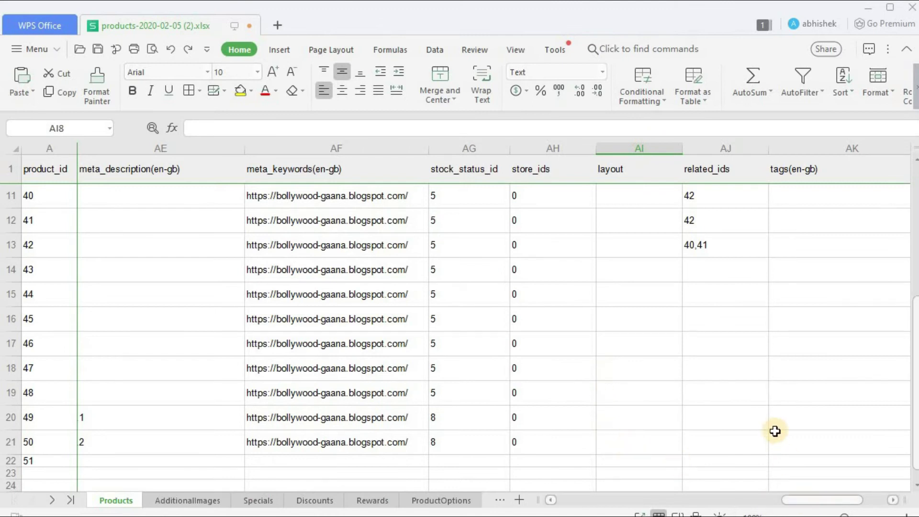
click(650, 439)
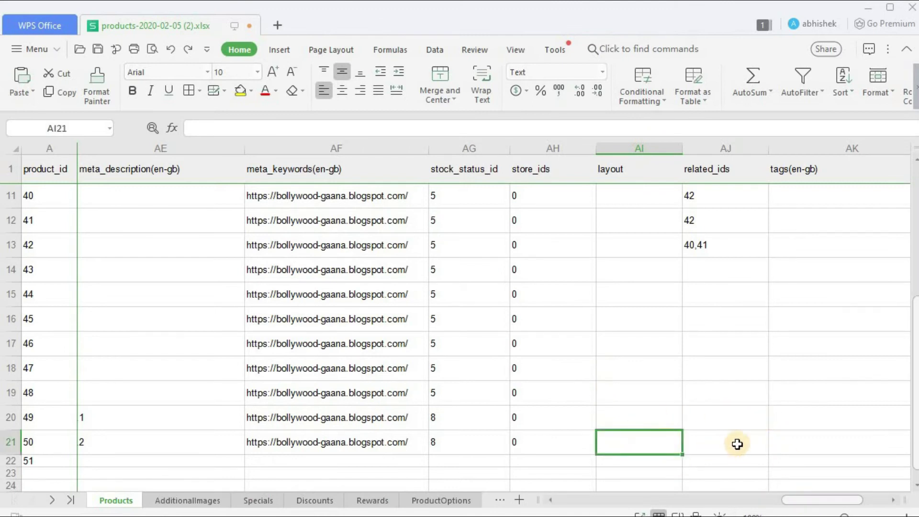
click(737, 443)
mouse_move(781, 502)
mouse_down()
mouse_move(814, 499)
mouse_move(789, 501)
mouse_up()
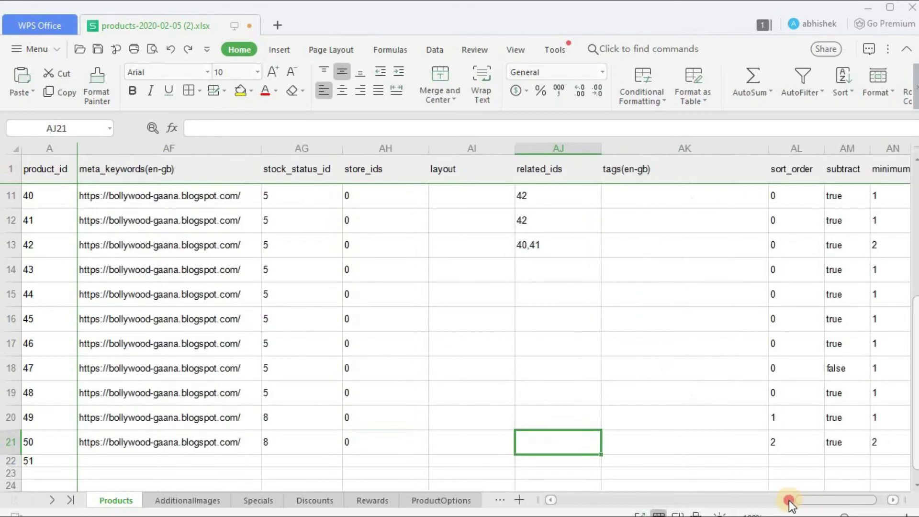
- Give product 51 sort_order 0, lowercase subtract true copied from row 21, and minimum 1
click(708, 461)
scroll(573, 383, down, 1)
key(Left)
key(Left)
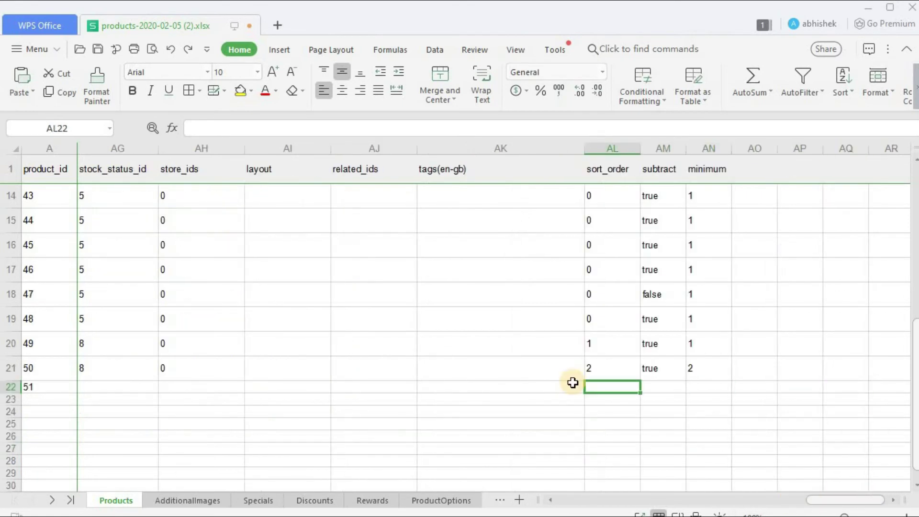
text(0)
key(Tab)
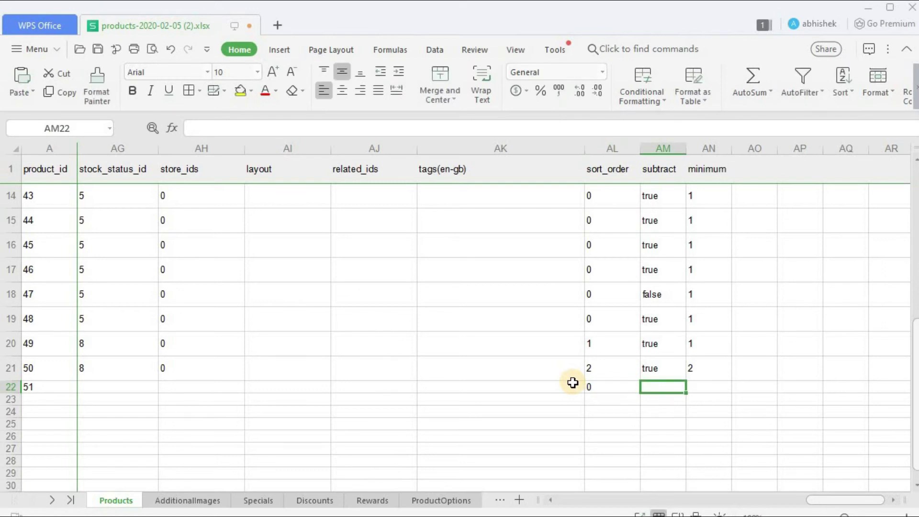
text(true)
key(Tab)
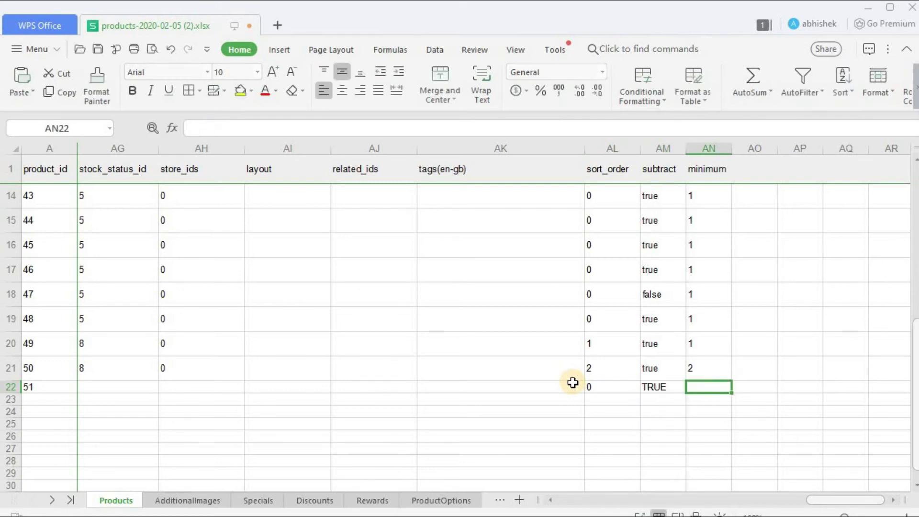
key(Left)
key(Up)
key(ctrl+c)
key(Down)
key(ctrl+v)
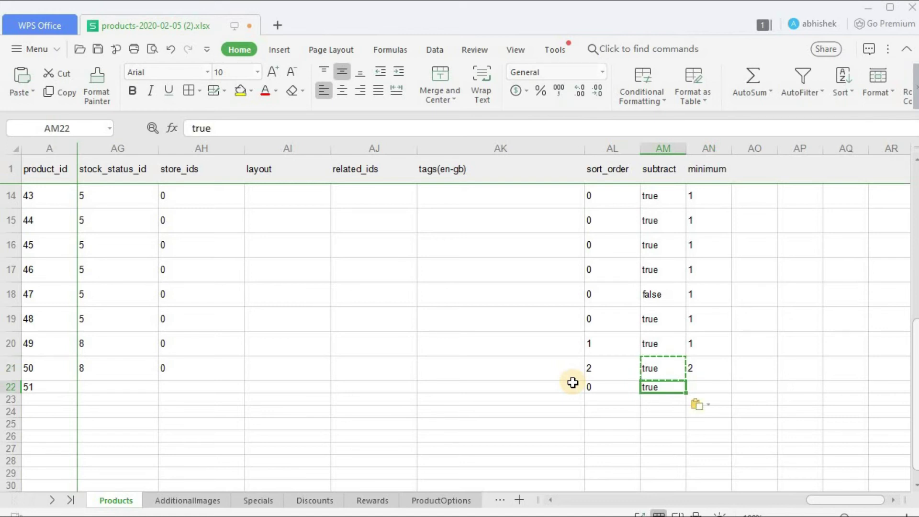
key(Tab)
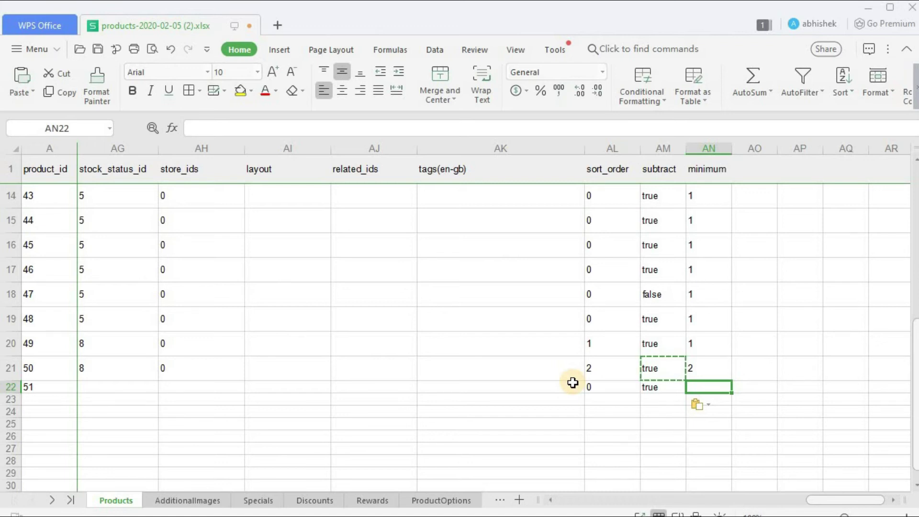
text(1)
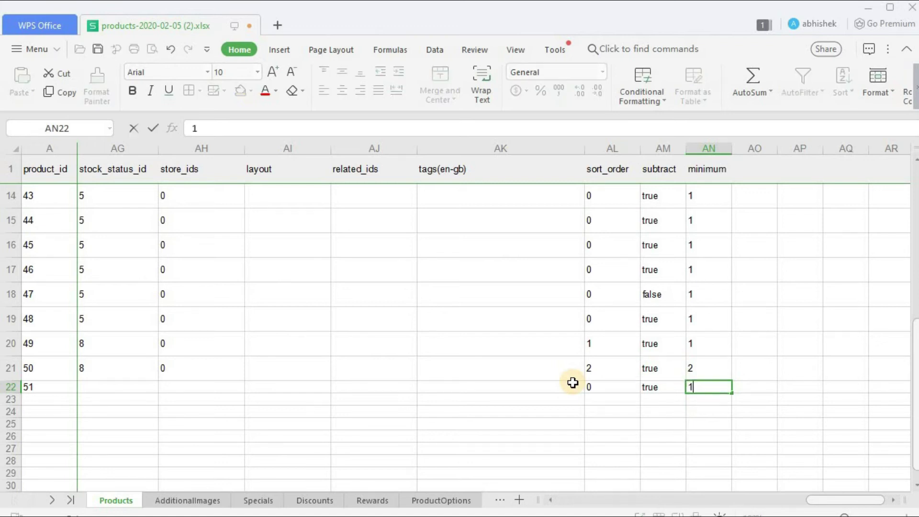
key(Return)
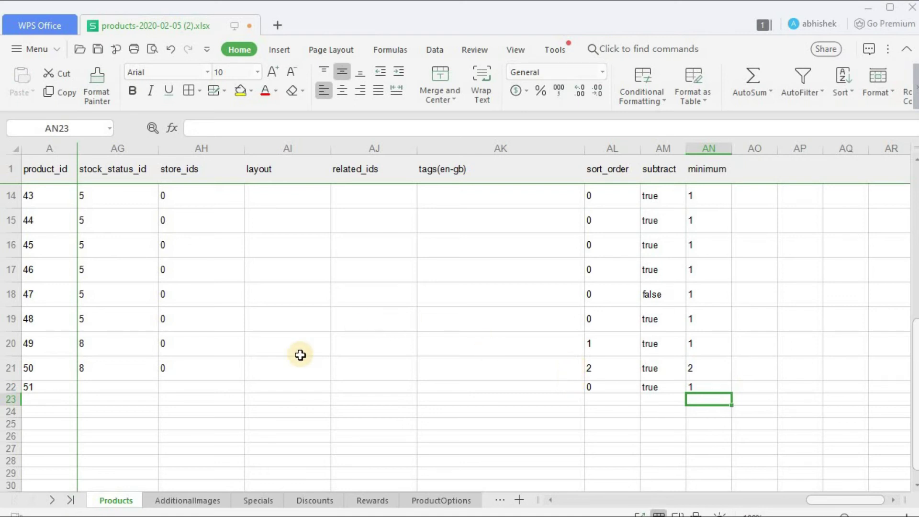
- Copy product 51's image path catalog/productimages/1.jpg
drag(831, 505, 602, 505)
click(513, 388)
double_click(516, 389)
right_click(548, 390)
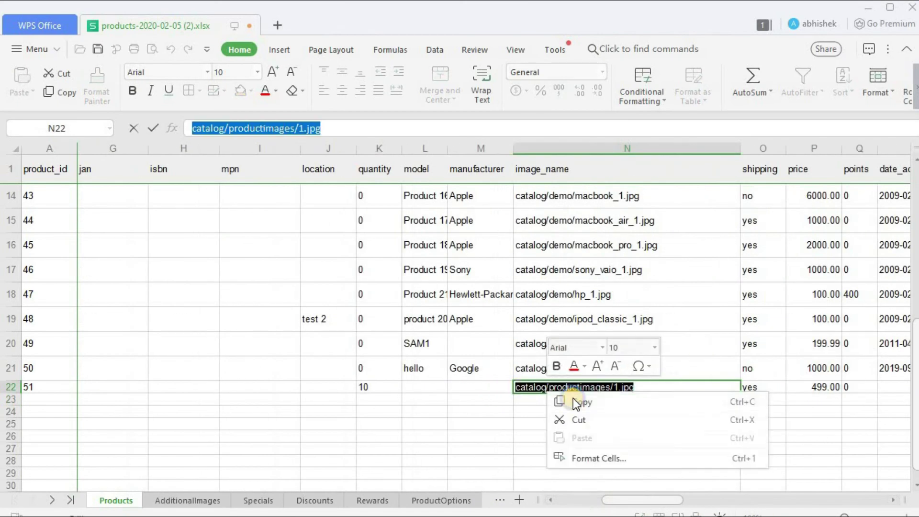
click(573, 399)
click(564, 412)
drag(635, 502, 523, 501)
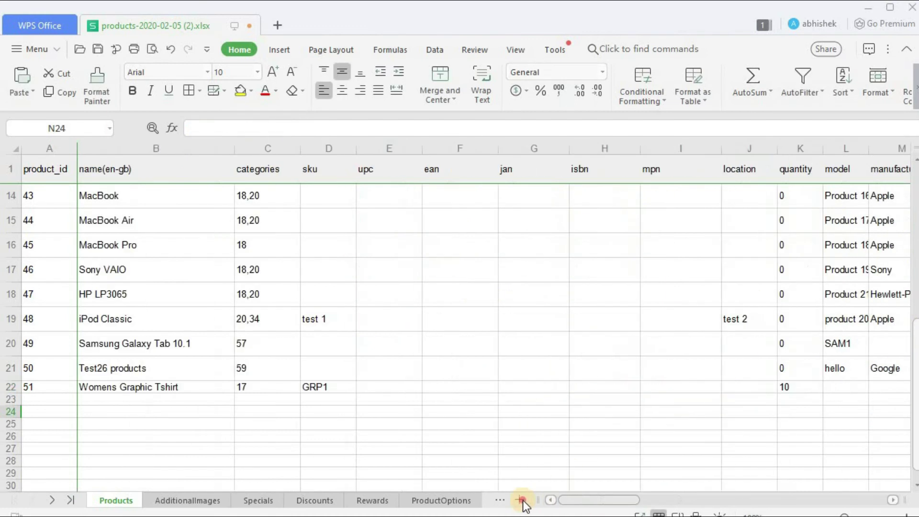
- On the AdditionalImages sheet, add a row for product 51 with the pasted image path changed to 2.jpg
click(188, 500)
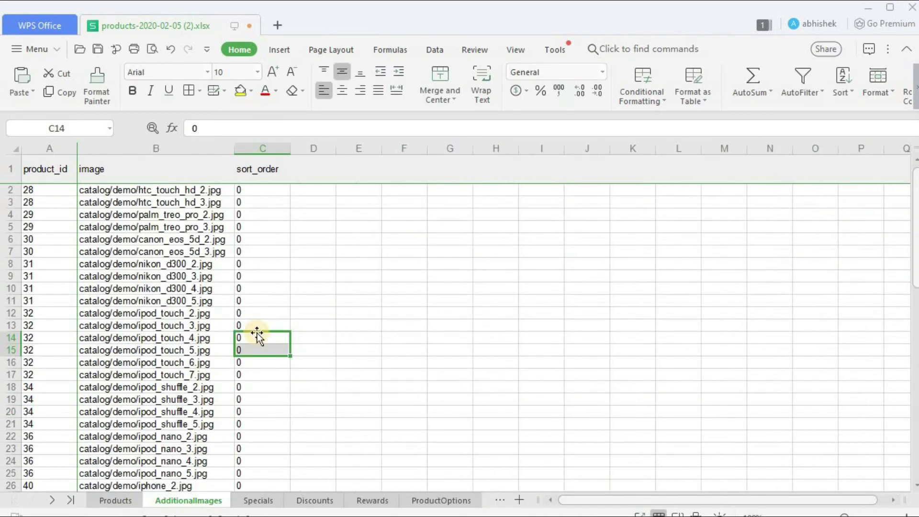
scroll(166, 344, down, 3)
scroll(166, 344, down, 15)
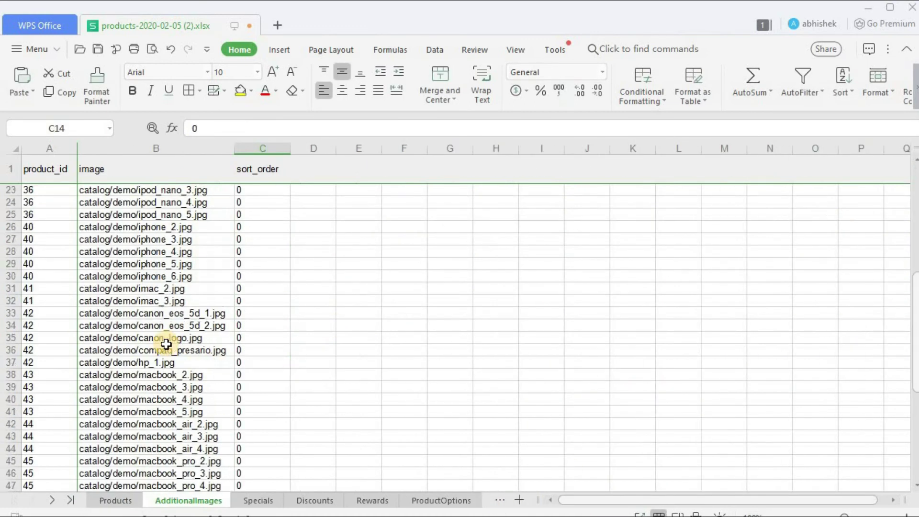
click(118, 499)
click(168, 500)
click(45, 250)
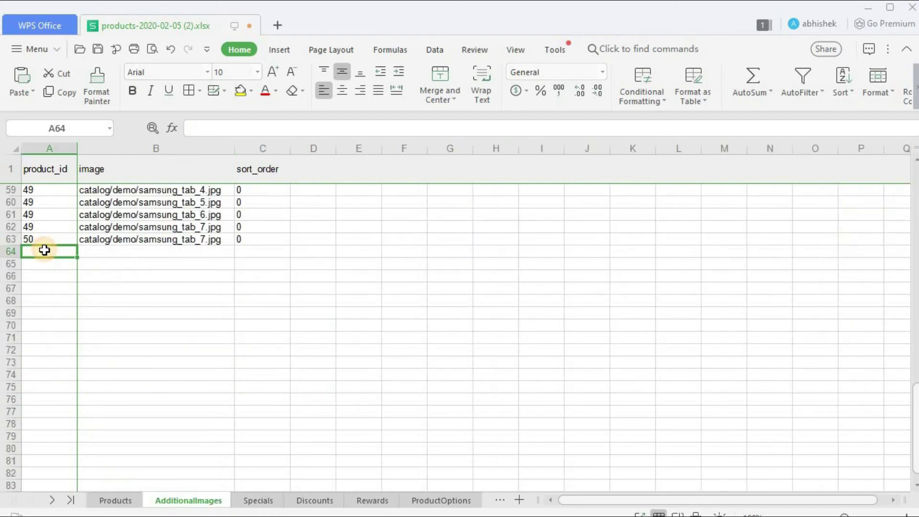
text(51)
key(Tab)
key(ctrl+v)
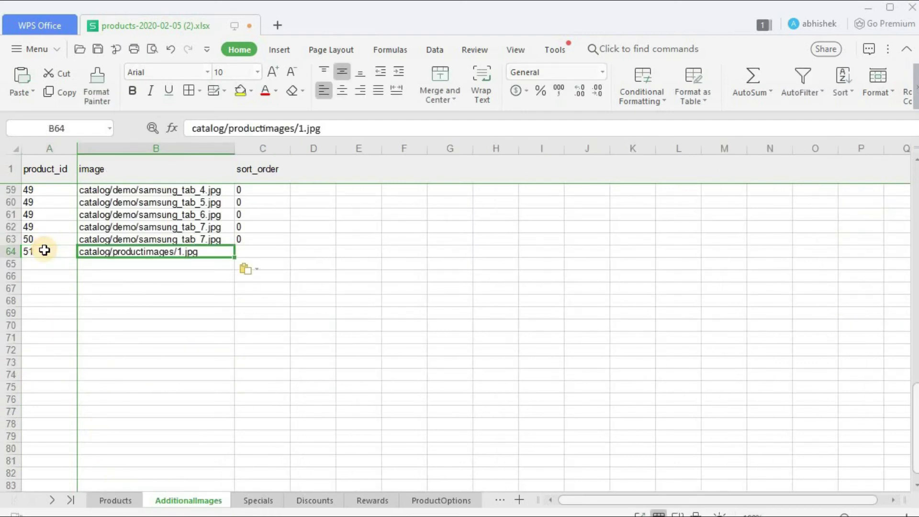
key(F2)
key(Left)
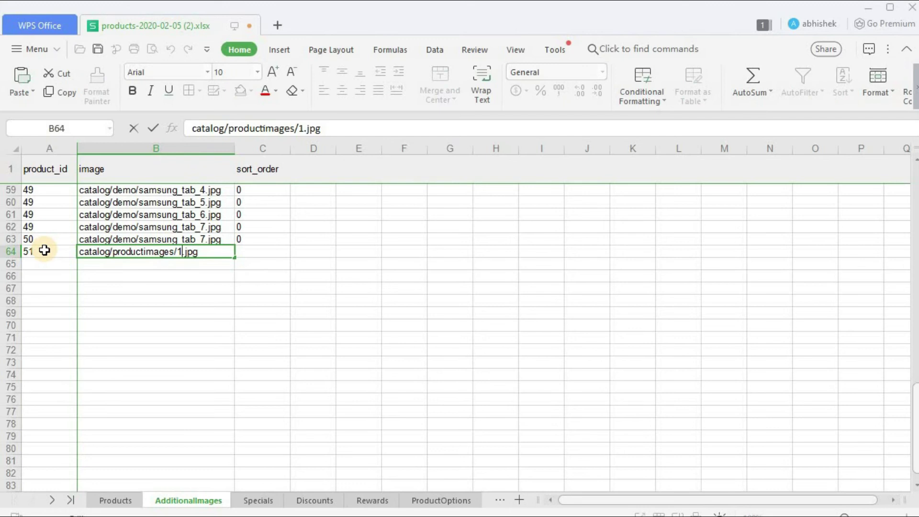
key(BackSpace)
text(2)
key(Return)
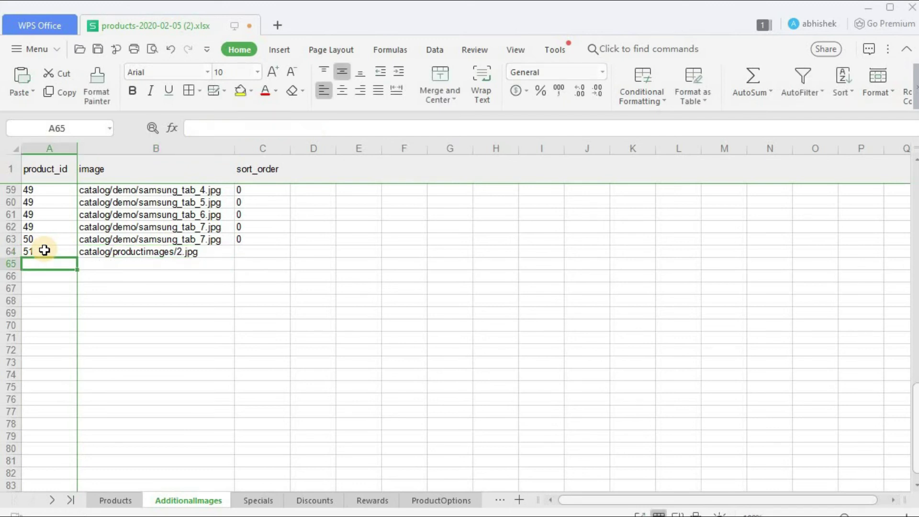
- Add a second product 51 row, with the pasted image path edited to 3.jpg
text(5)
key(Tab)
key(shift+Tab)
text(51)
key(Tab)
key(ctrl+v)
key(F2)
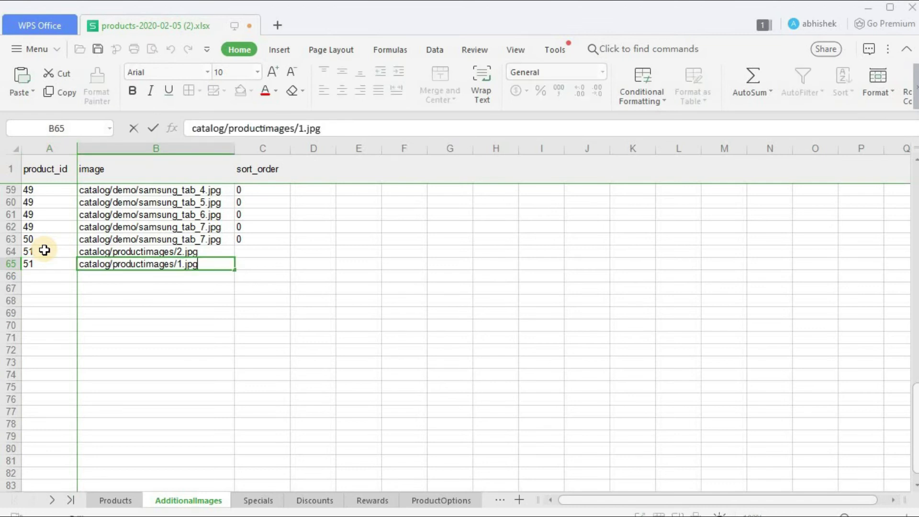
text(3)
key(Return)
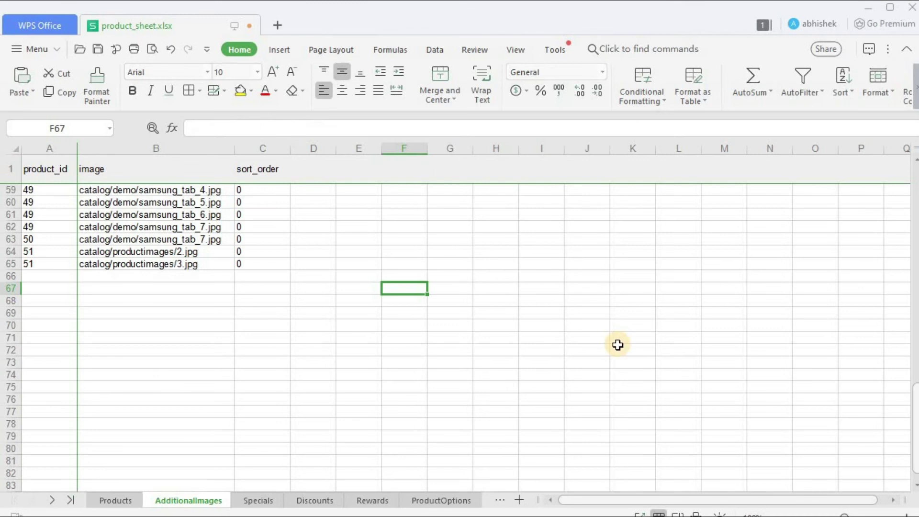
- Return to the store admin and bring up the import section of the Export / Import page
click(867, 8)
scroll(97, 239, up, 3)
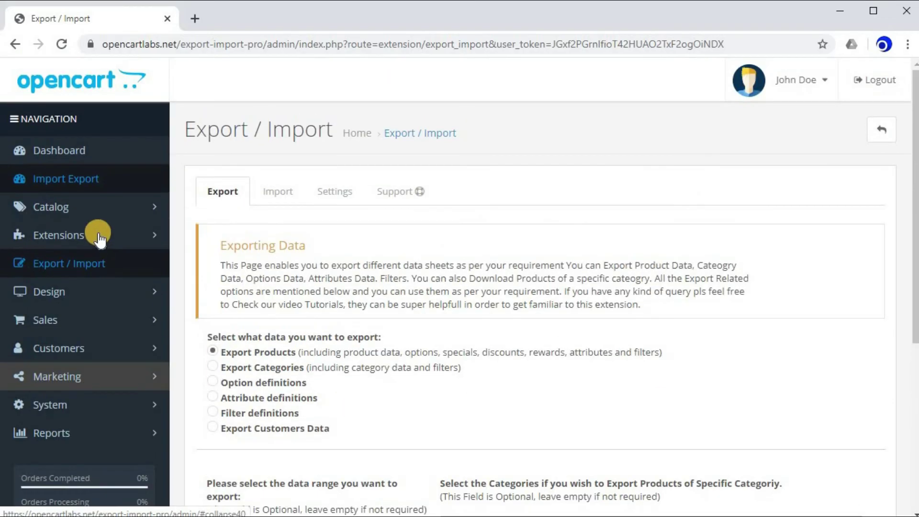
click(82, 261)
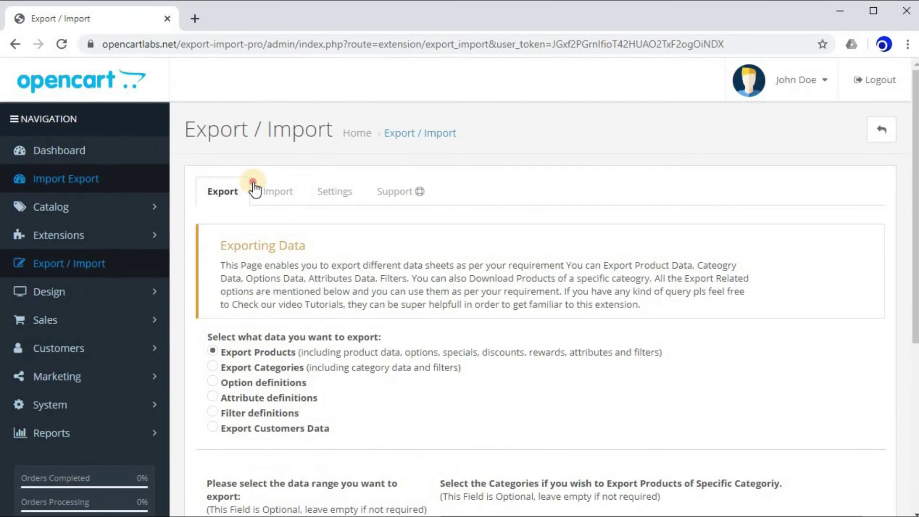
click(254, 185)
scroll(336, 248, down, 4)
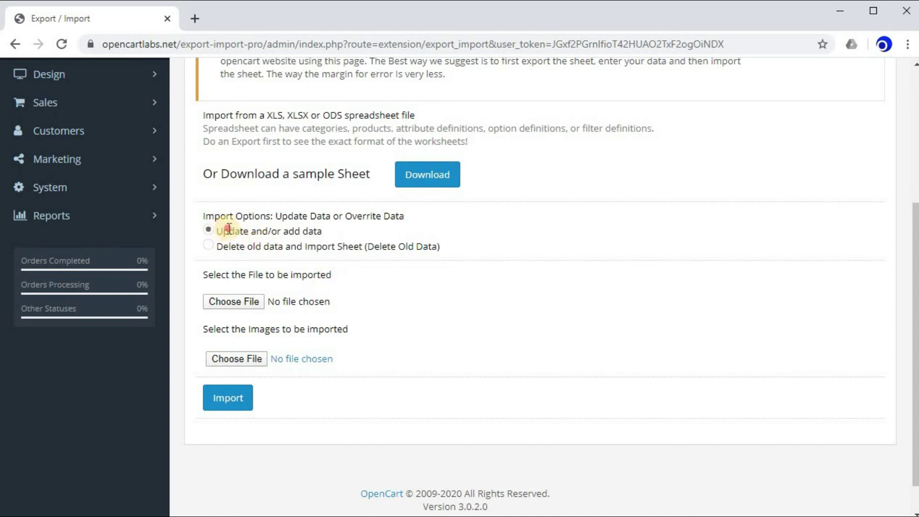
- Compare the import options and settle on 'Update and/or add data'
drag(219, 230, 300, 242)
click(300, 247)
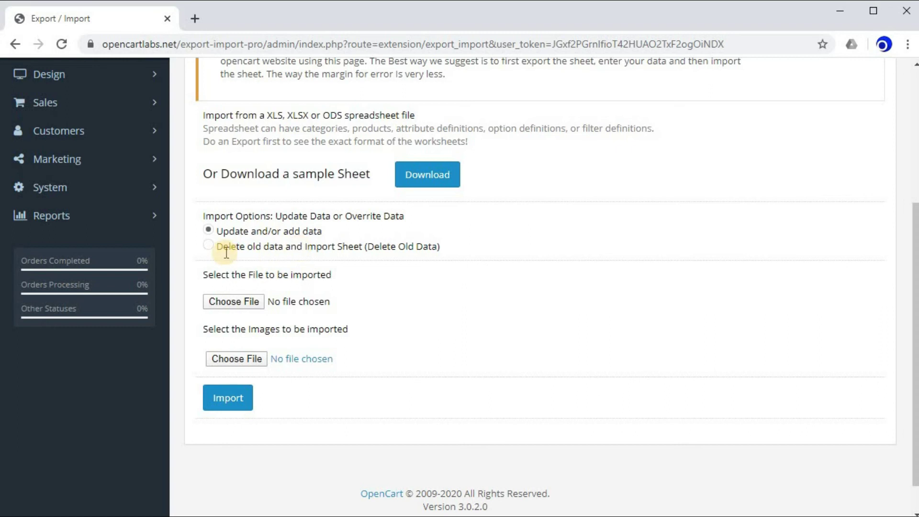
drag(224, 246, 364, 248)
click(317, 247)
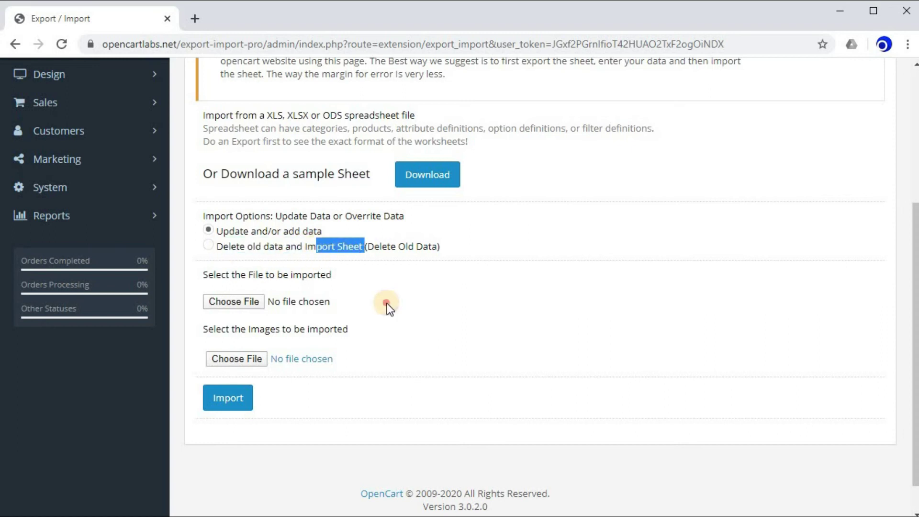
click(386, 304)
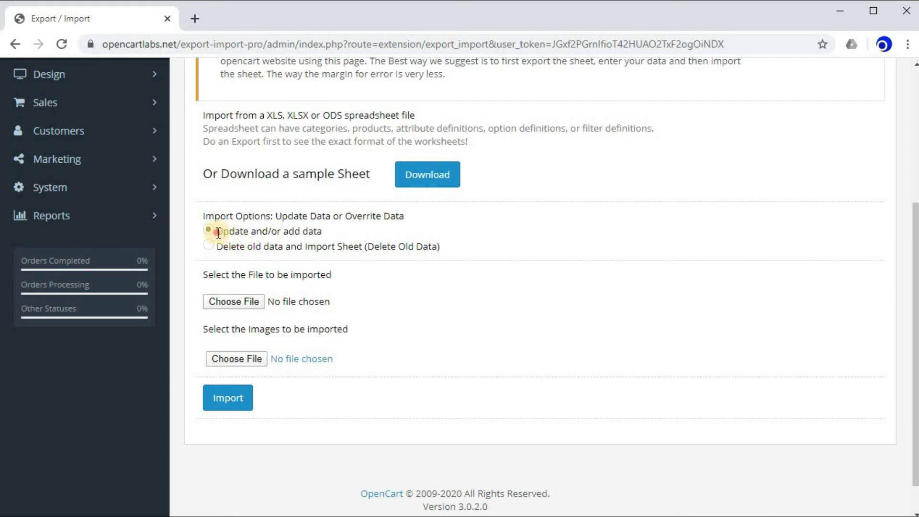
drag(215, 231, 295, 246)
double_click(311, 230)
click(272, 267)
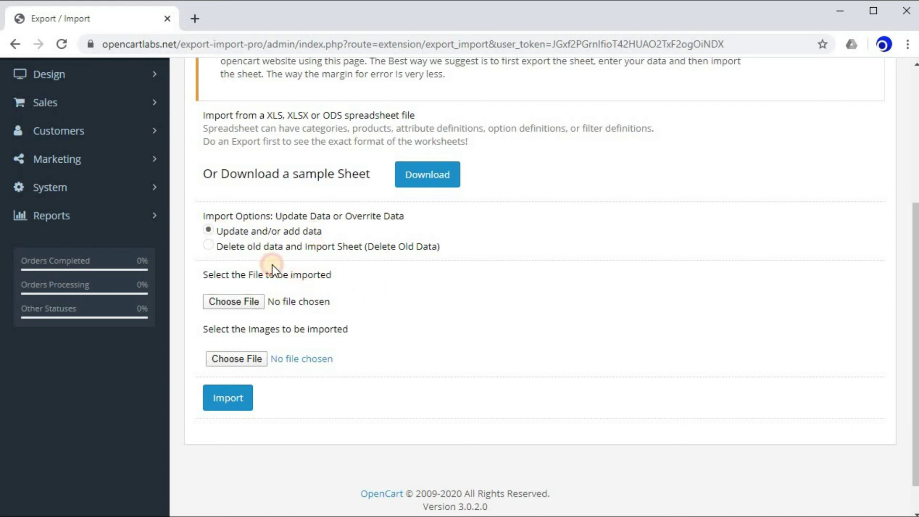
- Choose product_sheet.xlsx as the spreadsheet file to import
click(233, 302)
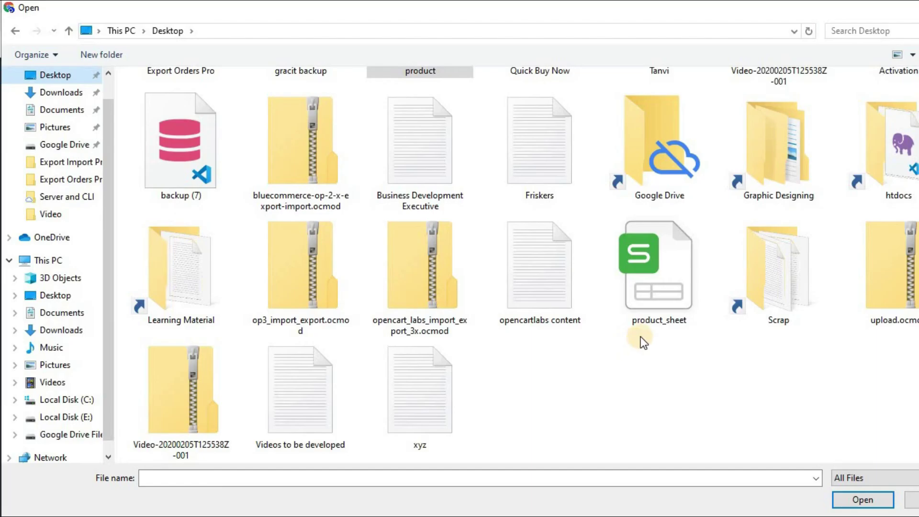
click(641, 322)
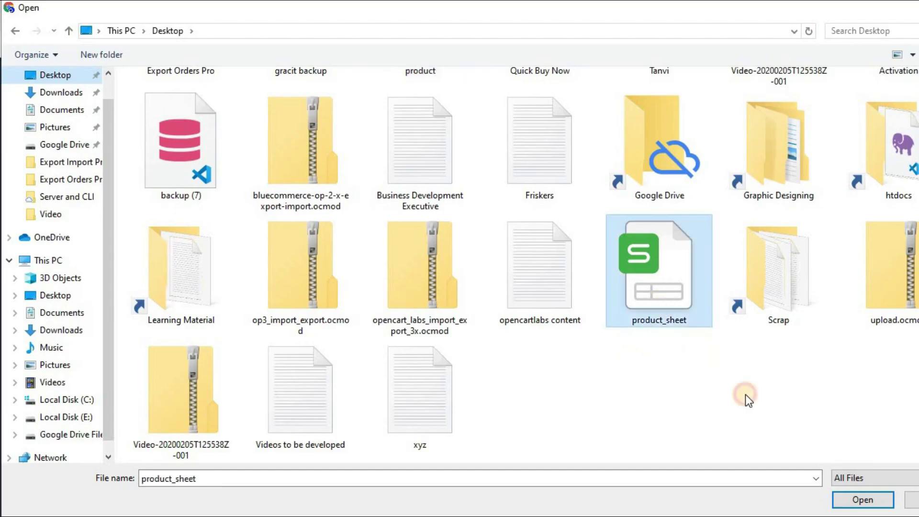
click(863, 499)
scroll(354, 339, down, 1)
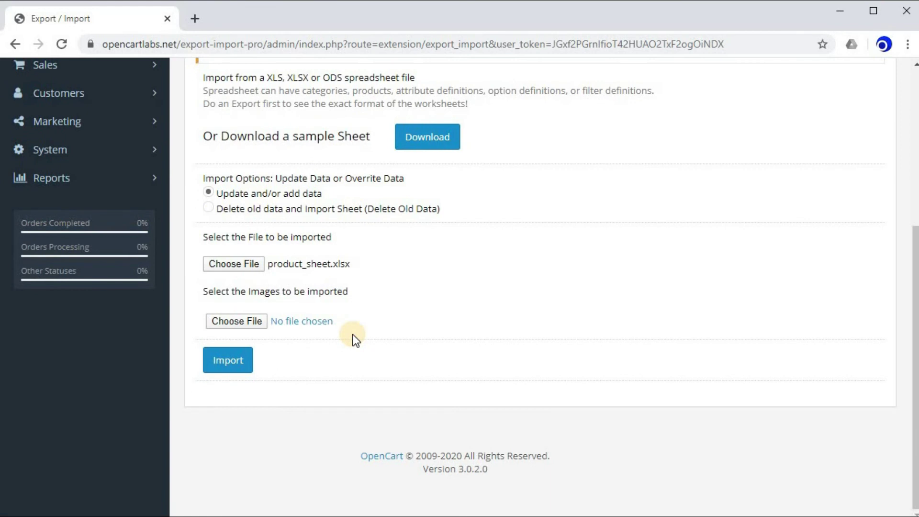
drag(203, 291, 354, 291)
click(362, 332)
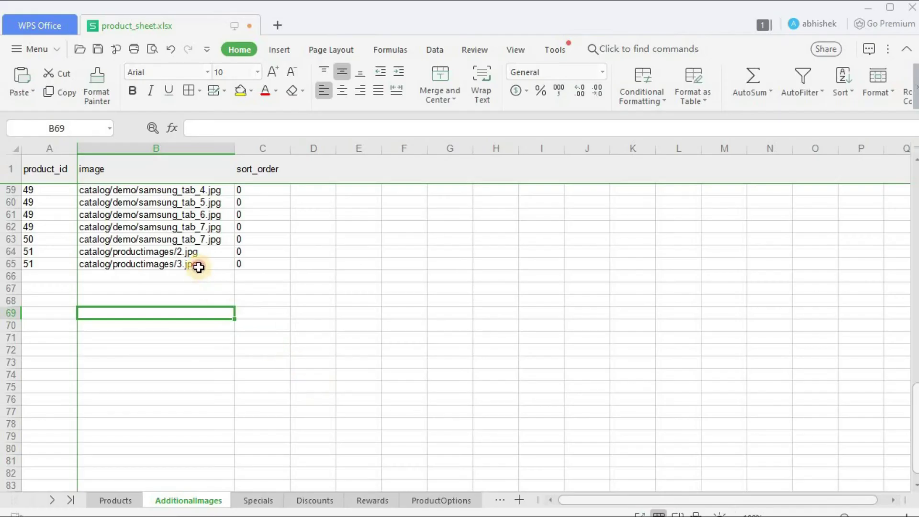
- Check the images/3.jpg path in spreadsheet cell B65
double_click(196, 266)
drag(211, 265, 53, 262)
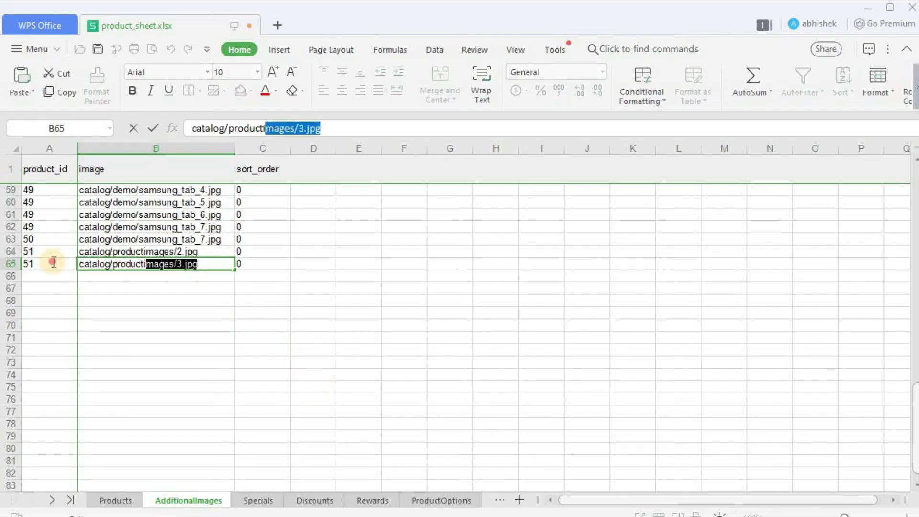
click(309, 337)
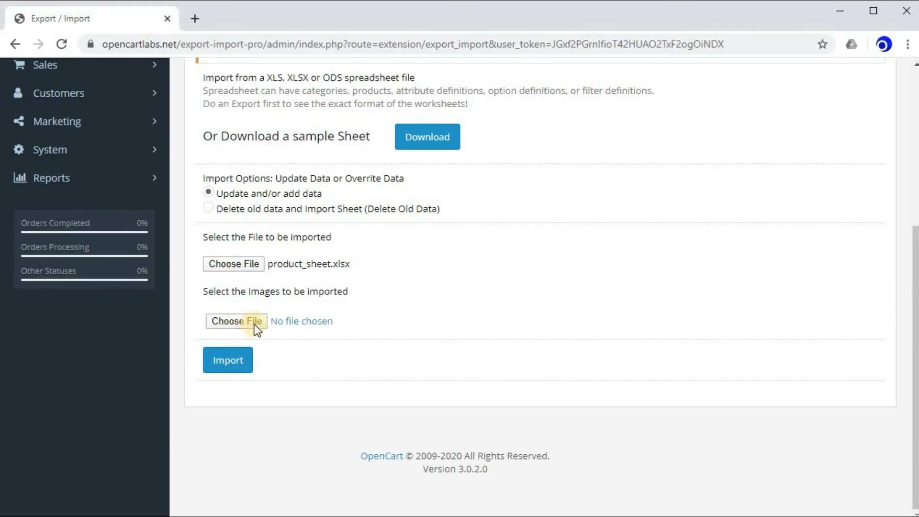
- Open the Image Manager from the images field and note the productimages folder in B65's path
click(254, 324)
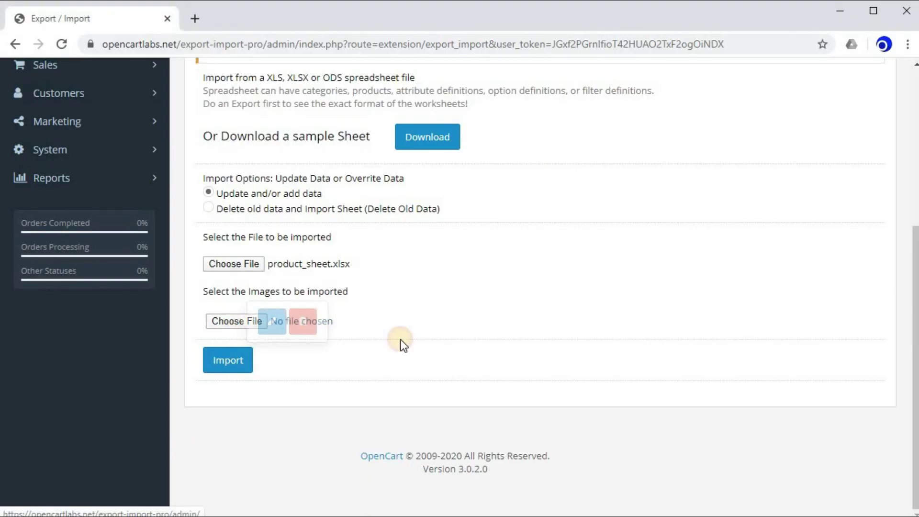
click(263, 322)
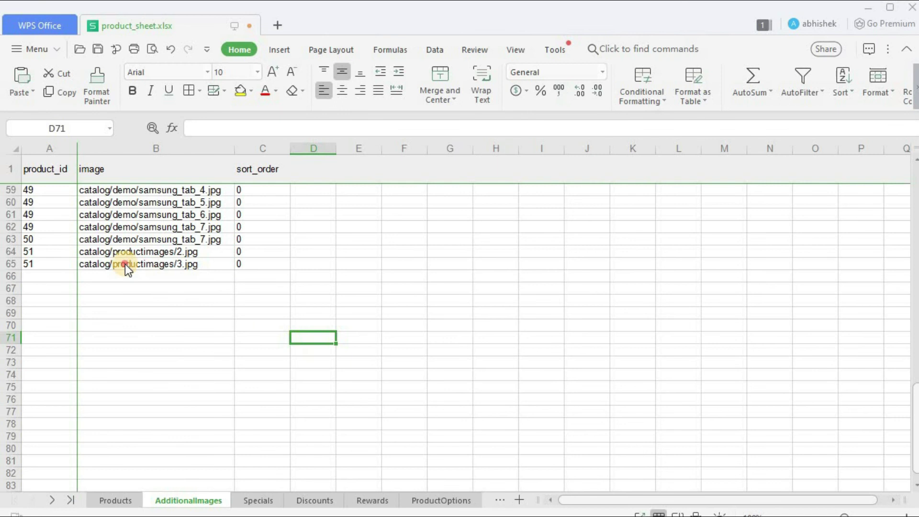
click(118, 264)
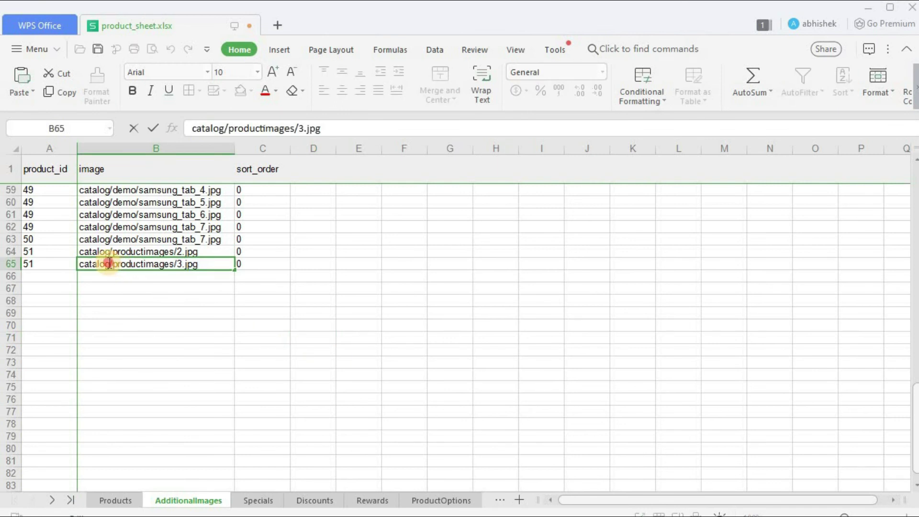
double_click(110, 263)
click(127, 273)
double_click(113, 263)
drag(112, 264, 174, 264)
- Open the productimages folder to match catalog/productimages/3.jpg, then close the Image Manager
key(alt+Tab)
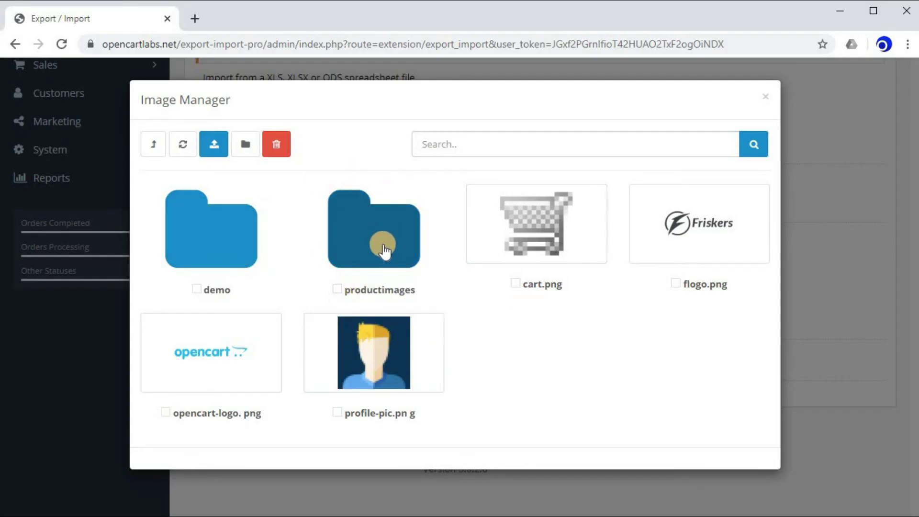
click(381, 312)
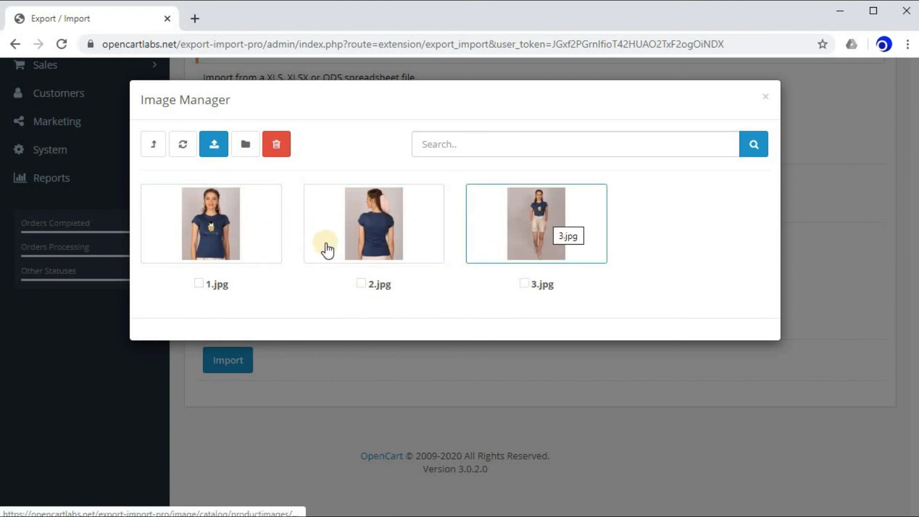
click(215, 144)
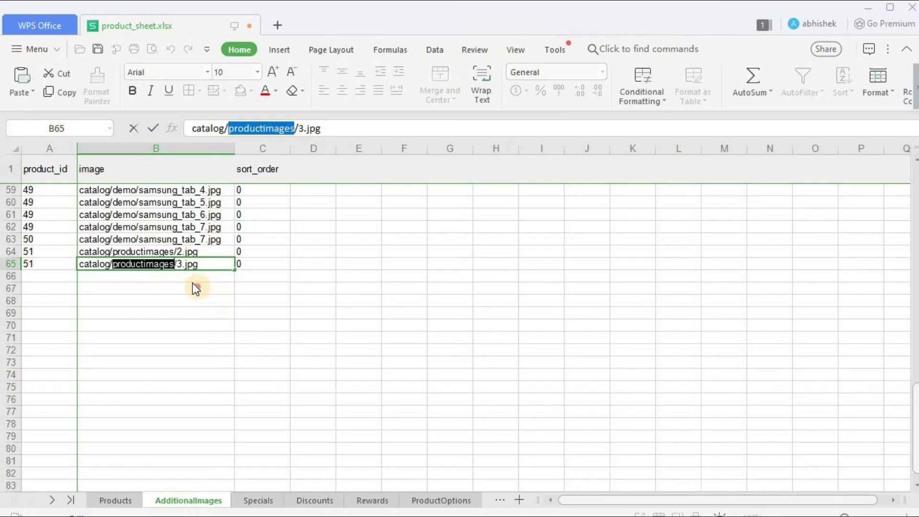
click(197, 285)
click(107, 263)
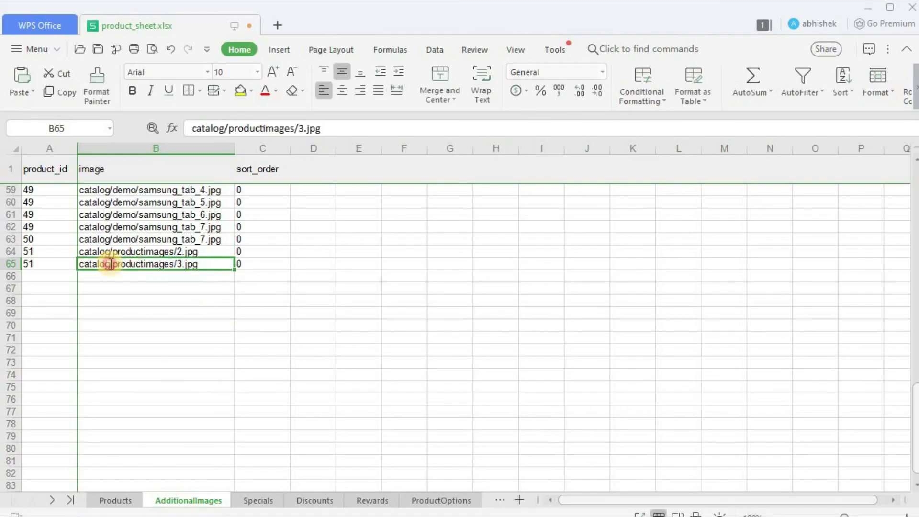
double_click(91, 264)
click(83, 264)
drag(85, 265, 244, 277)
click(205, 289)
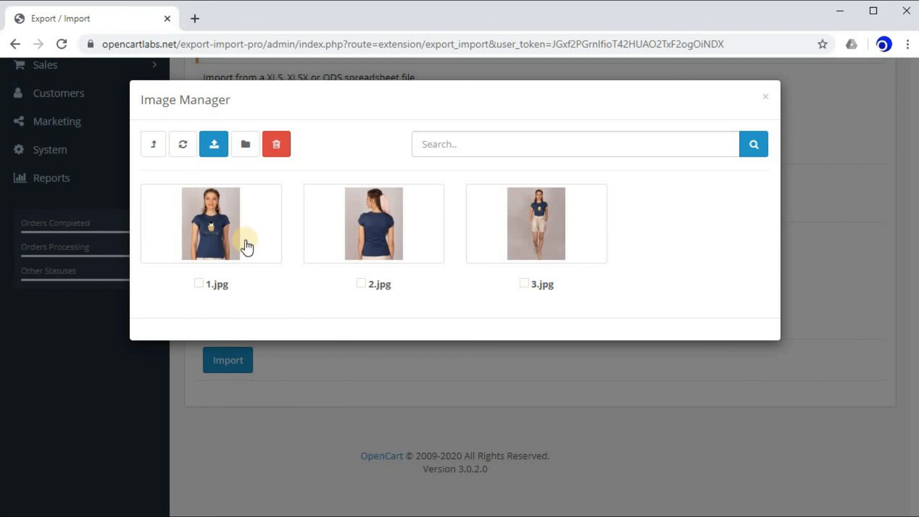
click(766, 99)
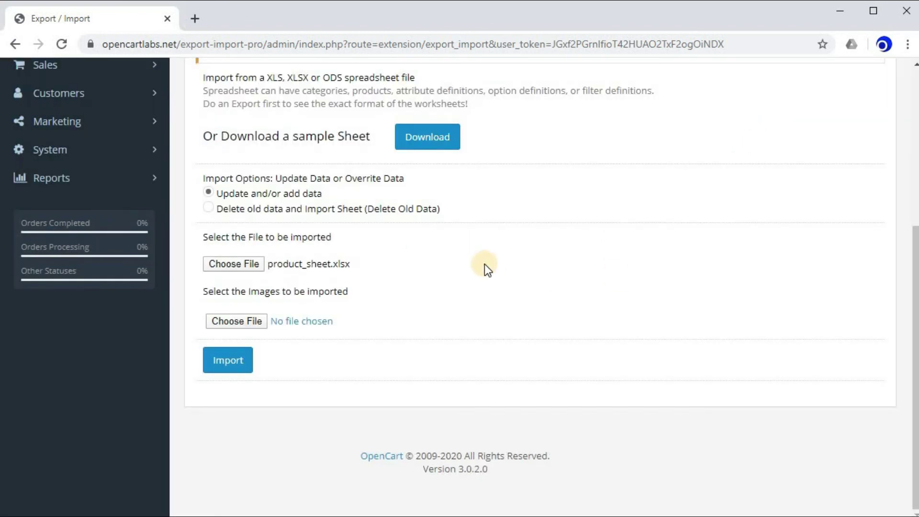
scroll(485, 264, up, 2)
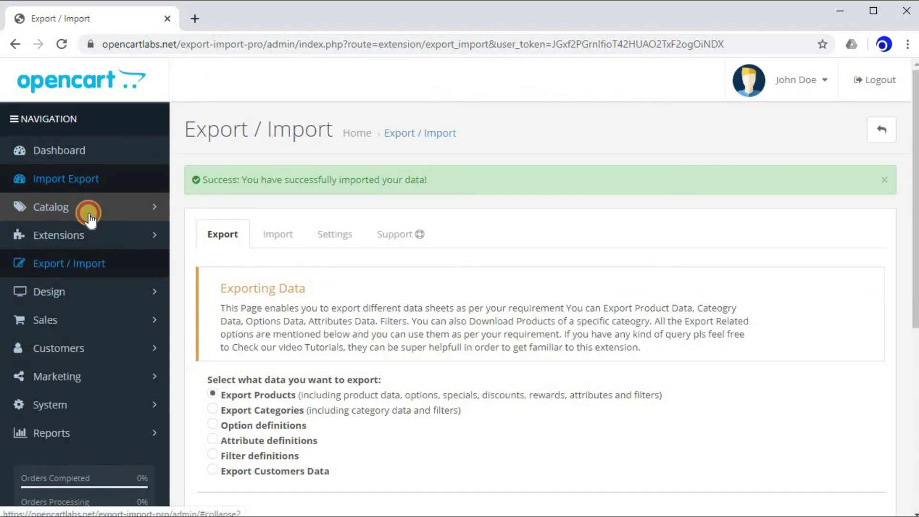
- Find Womens Graphic Tshirt on page 2 of Catalog > Products, with model test and price $499.00
click(88, 207)
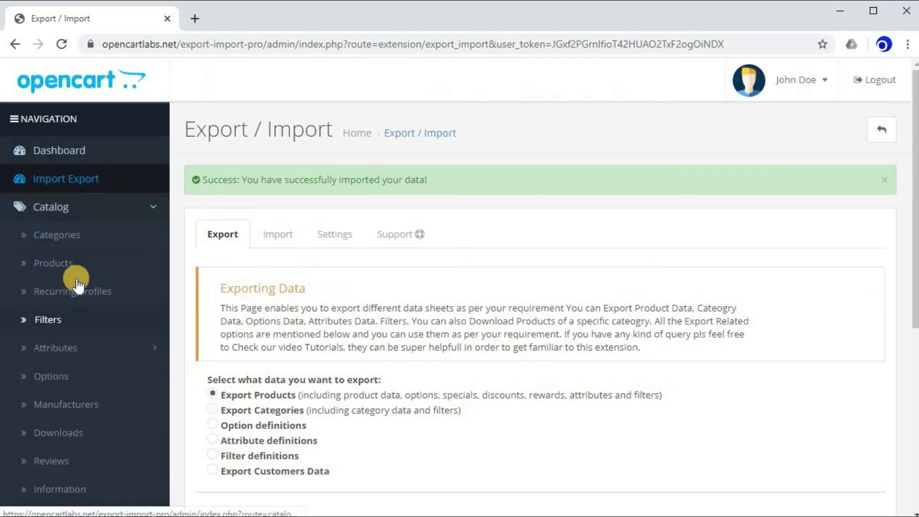
click(76, 274)
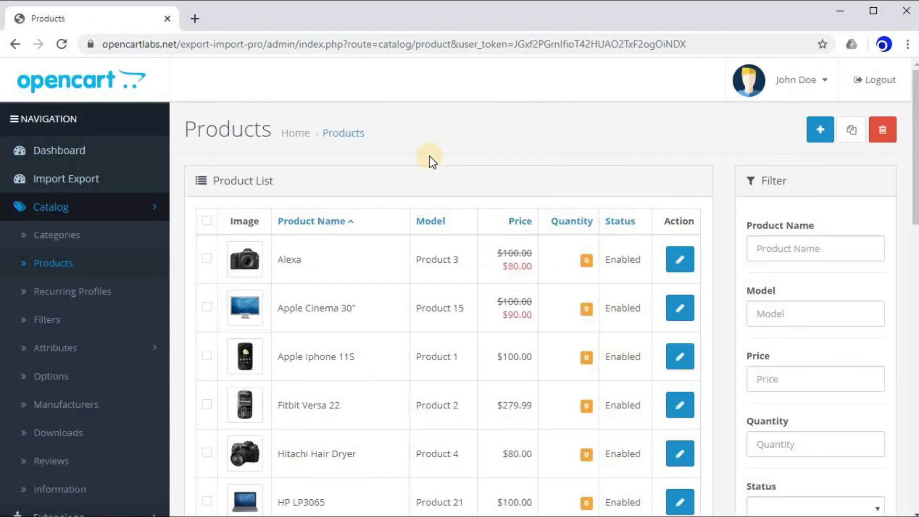
scroll(429, 156, down, 15)
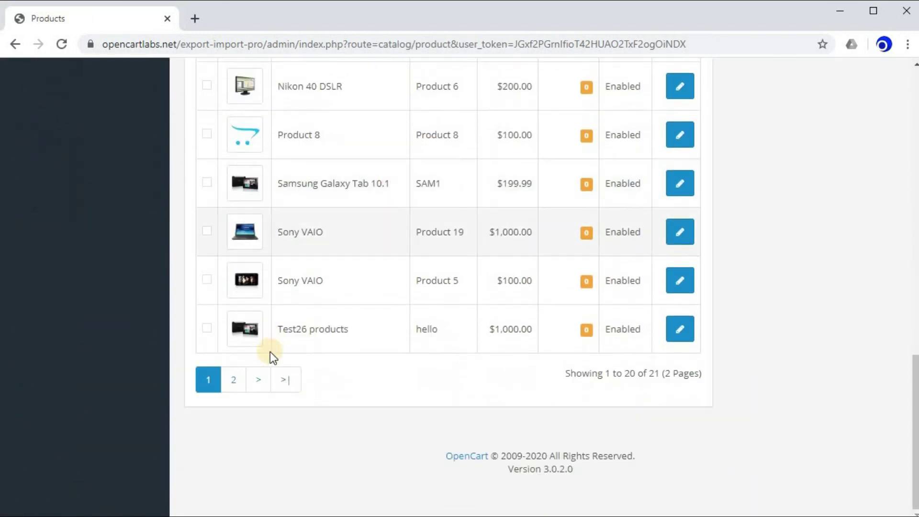
click(245, 382)
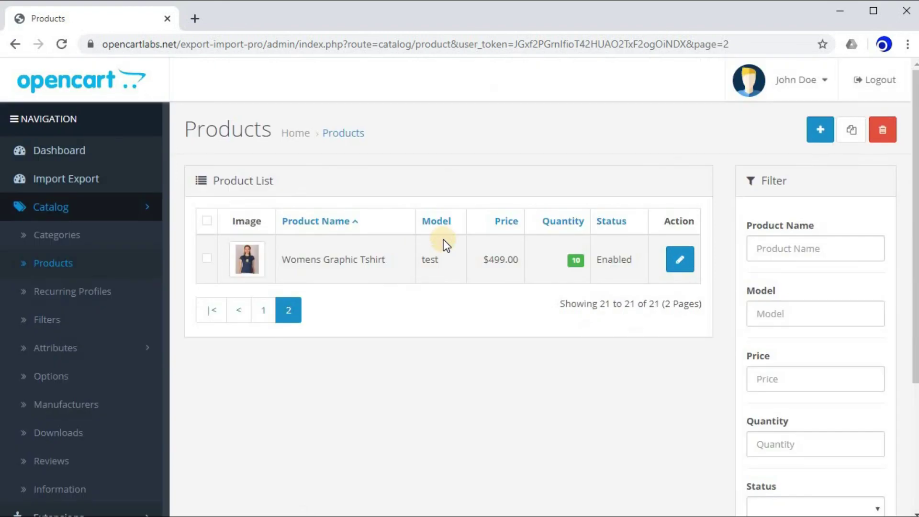
drag(284, 261, 521, 260)
click(400, 274)
click(478, 267)
click(545, 263)
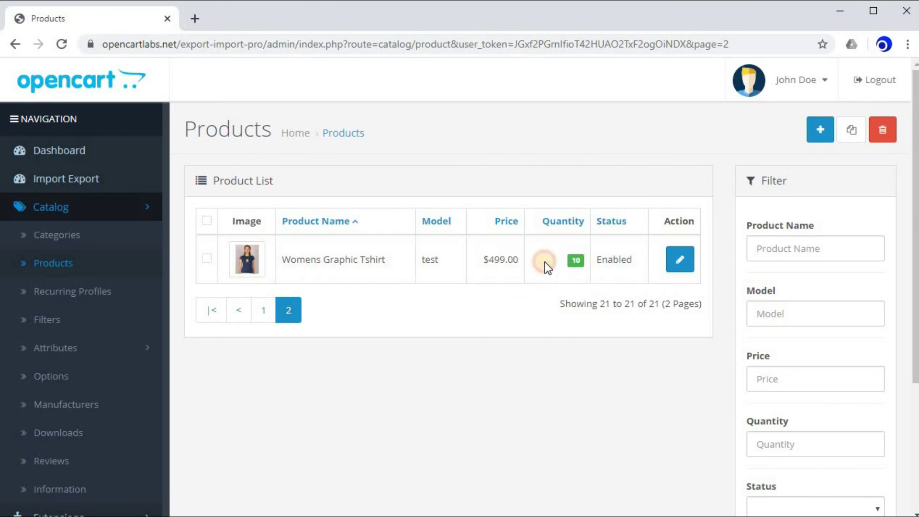
click(591, 256)
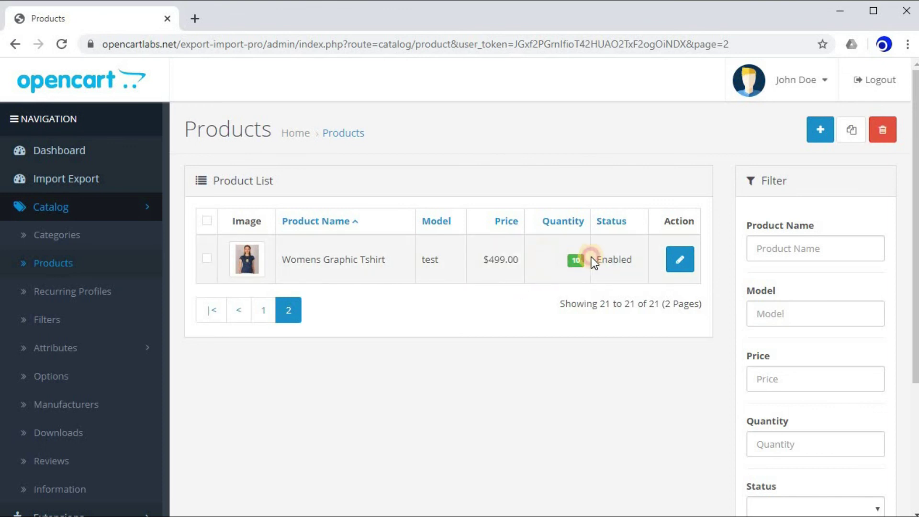
- Review Womens Graphic Tshirt's edit form, then go back to the Export / Import page
click(682, 262)
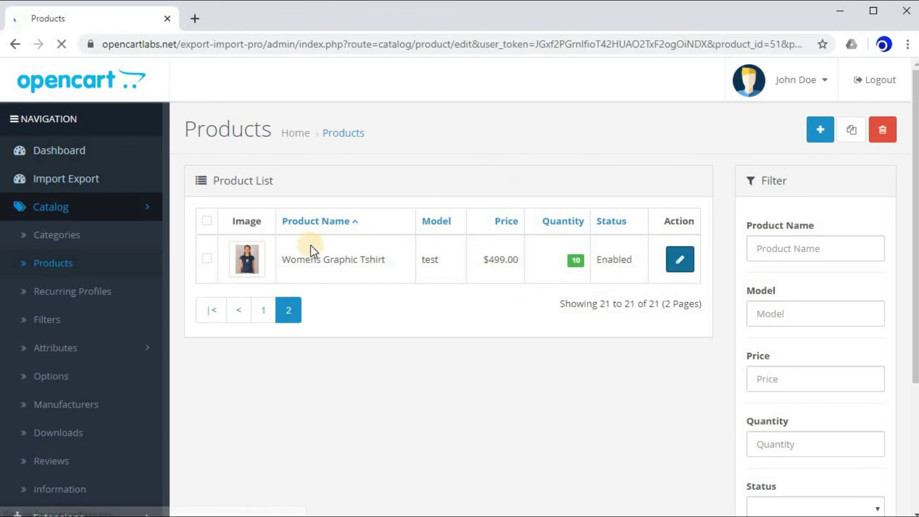
scroll(311, 246, down, 6)
scroll(311, 245, down, 4)
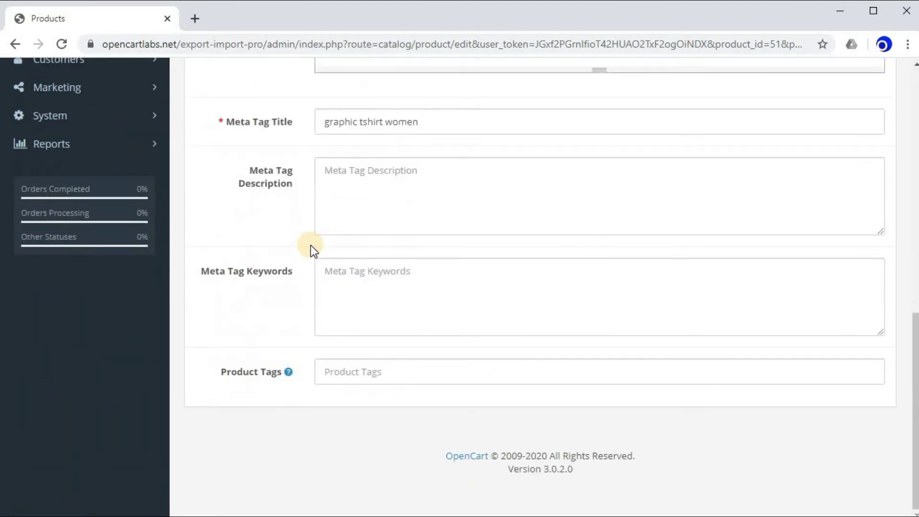
scroll(311, 245, up, 10)
click(277, 223)
scroll(362, 238, down, 5)
scroll(362, 238, up, 5)
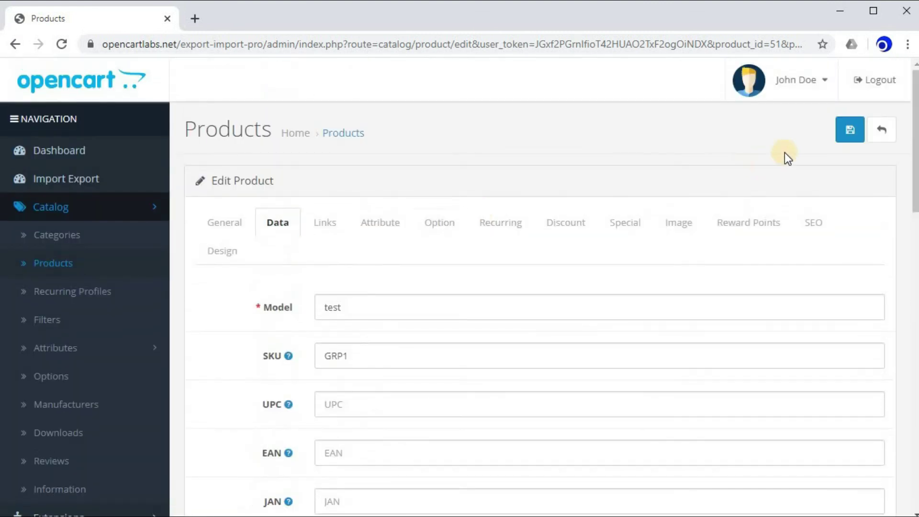
click(881, 131)
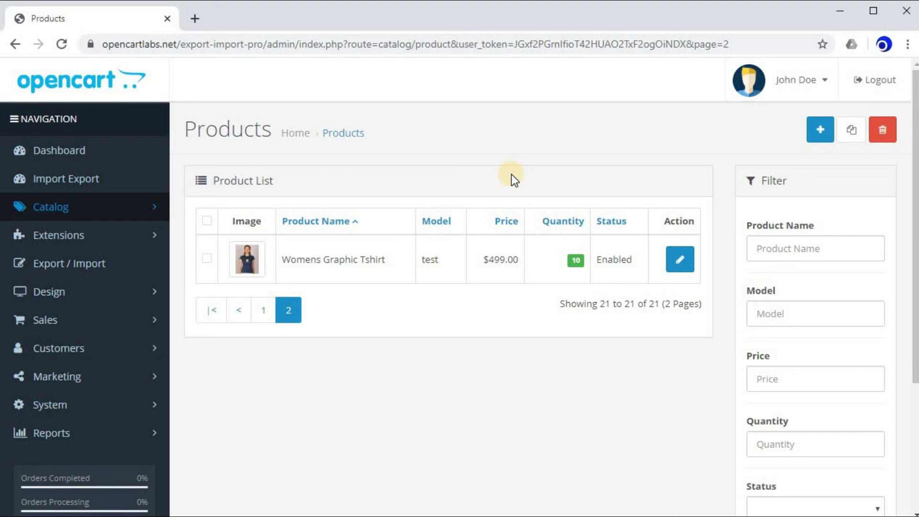
click(57, 261)
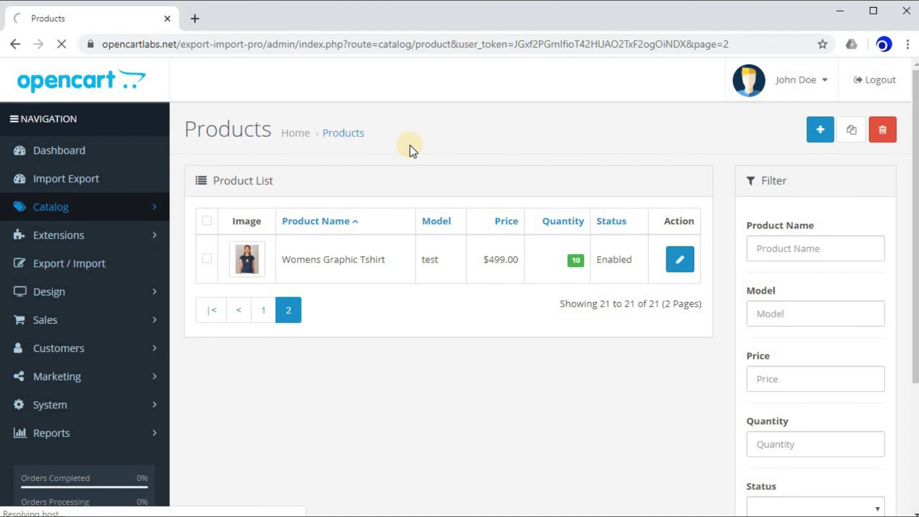